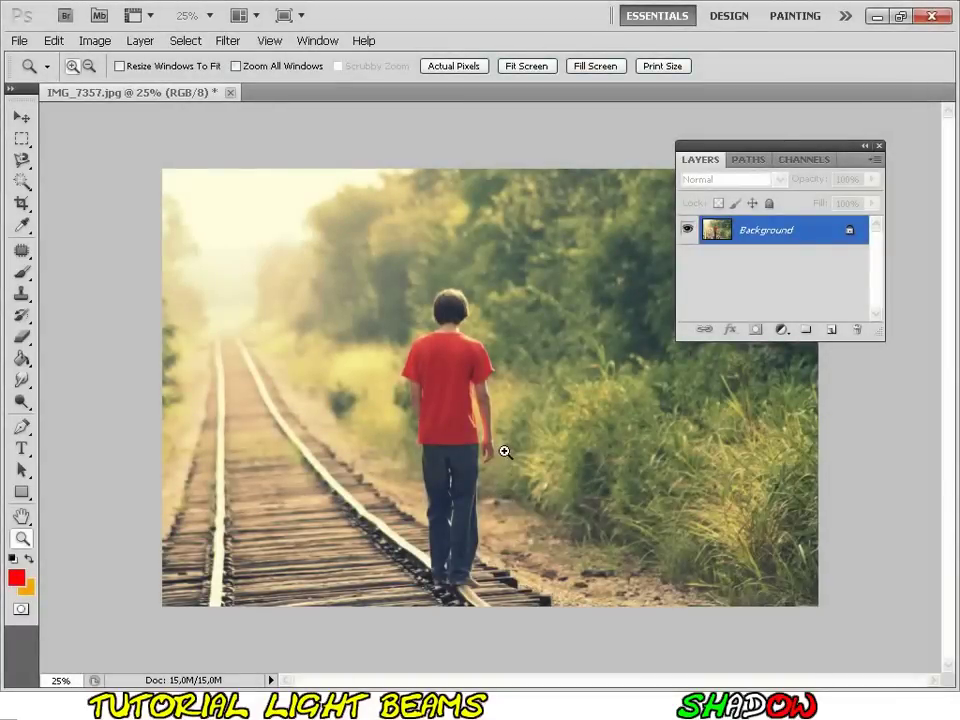
- Zoom the railway photo of the boy in the red shirt to 33.3%
left_click(507, 452)
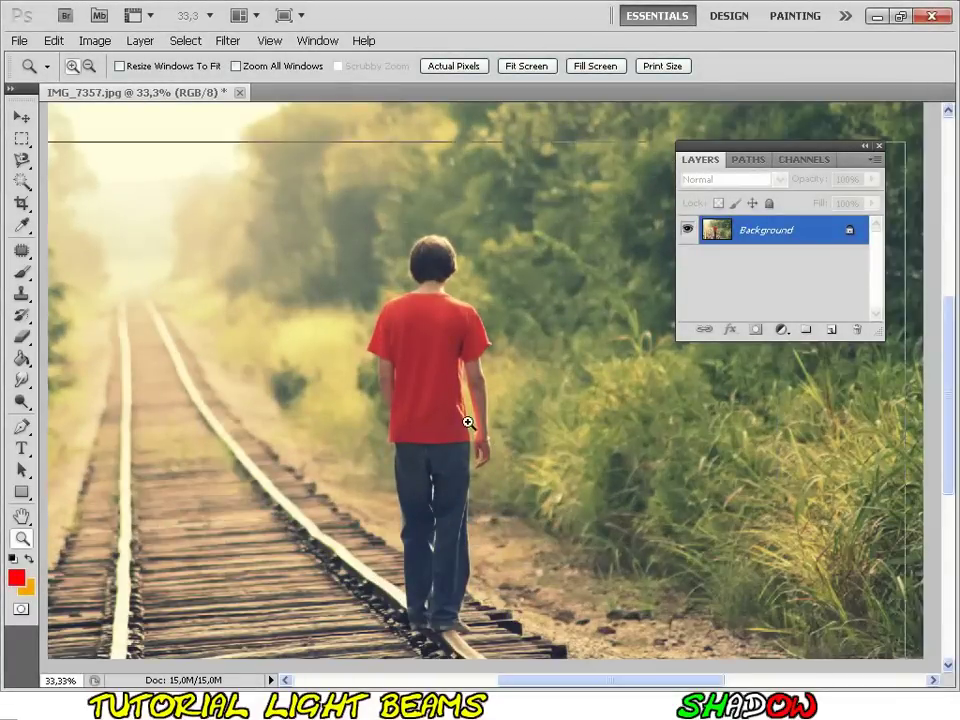
- Zoom to 50% on the tracks beside the boy and show the pen tools flyout
left_click(467, 422)
left_click_drag(595, 684, 585, 681)
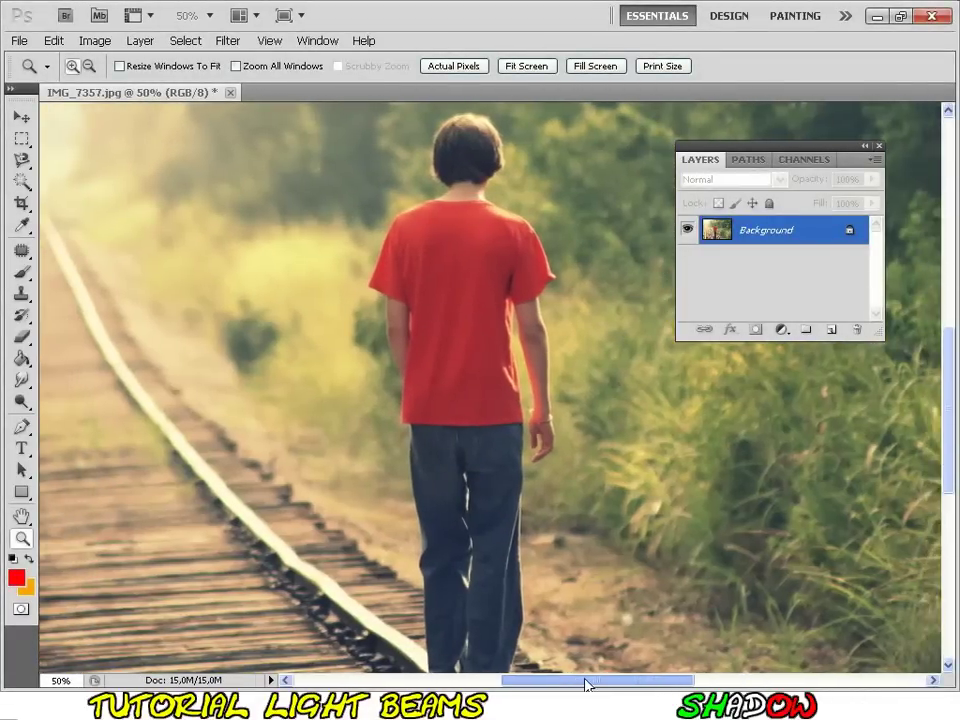
scroll(542, 435, "down", 3)
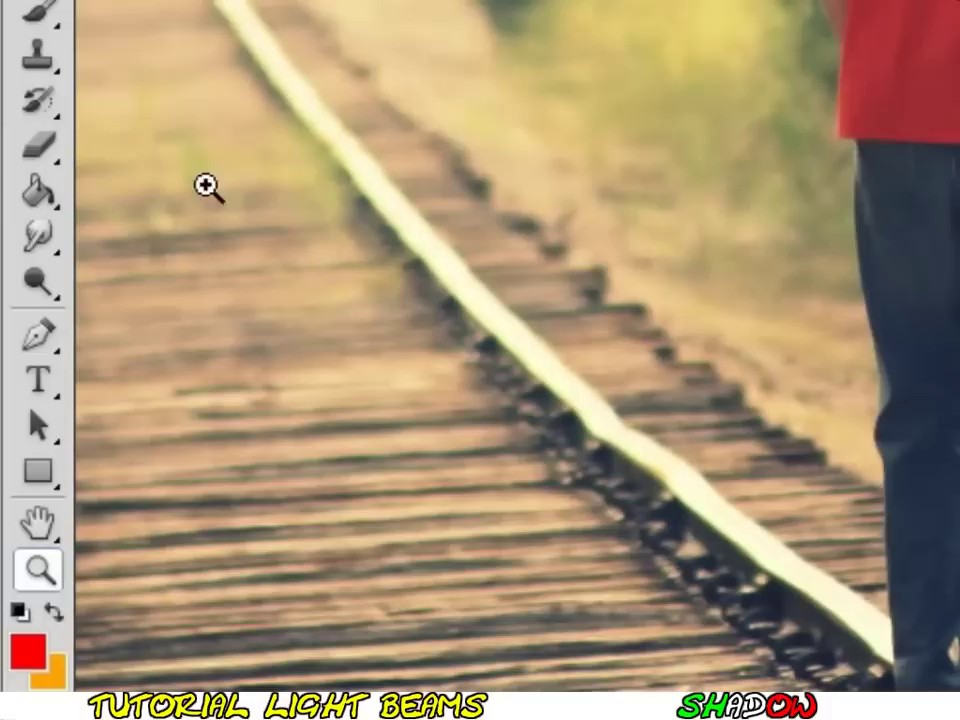
right_click(42, 338)
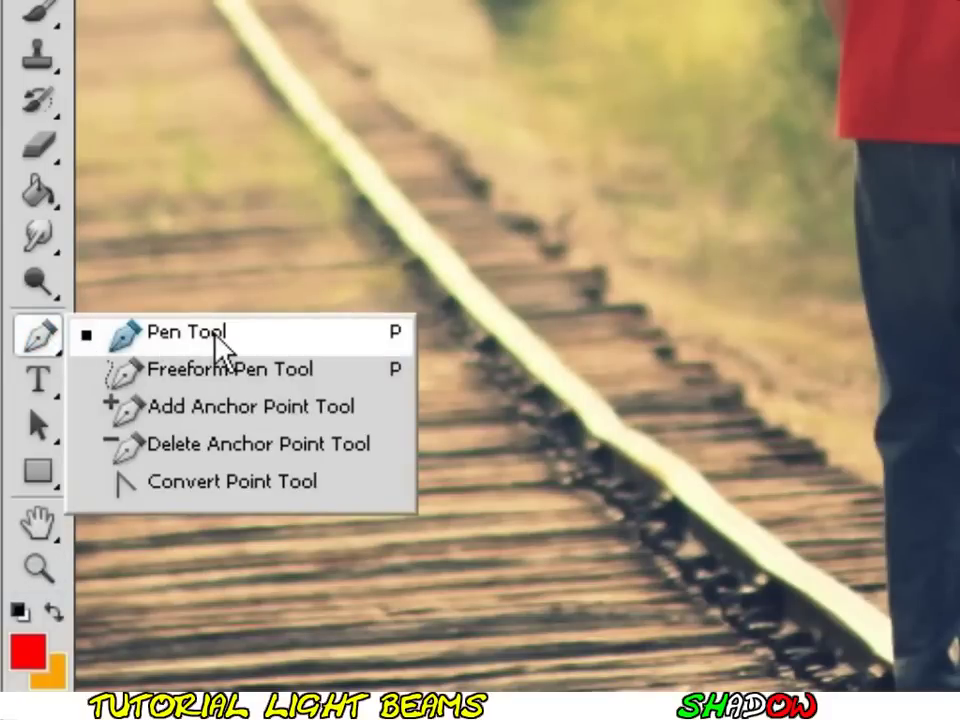
- With the Pen Tool, start the spiral path at the boy's feet, curving around his legs
left_click(214, 333)
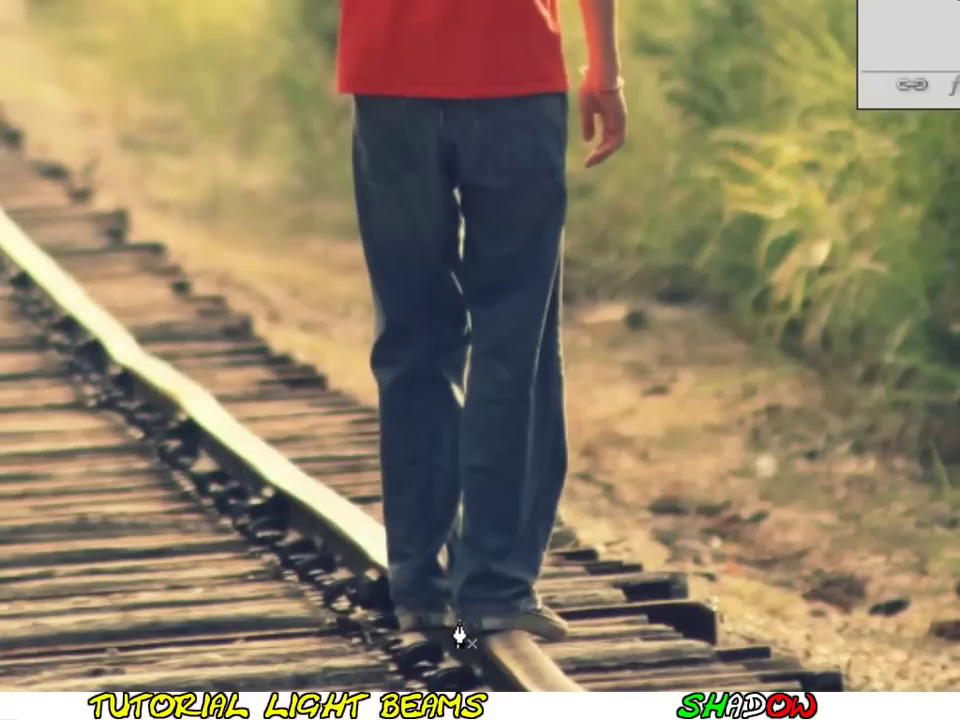
left_click(458, 522)
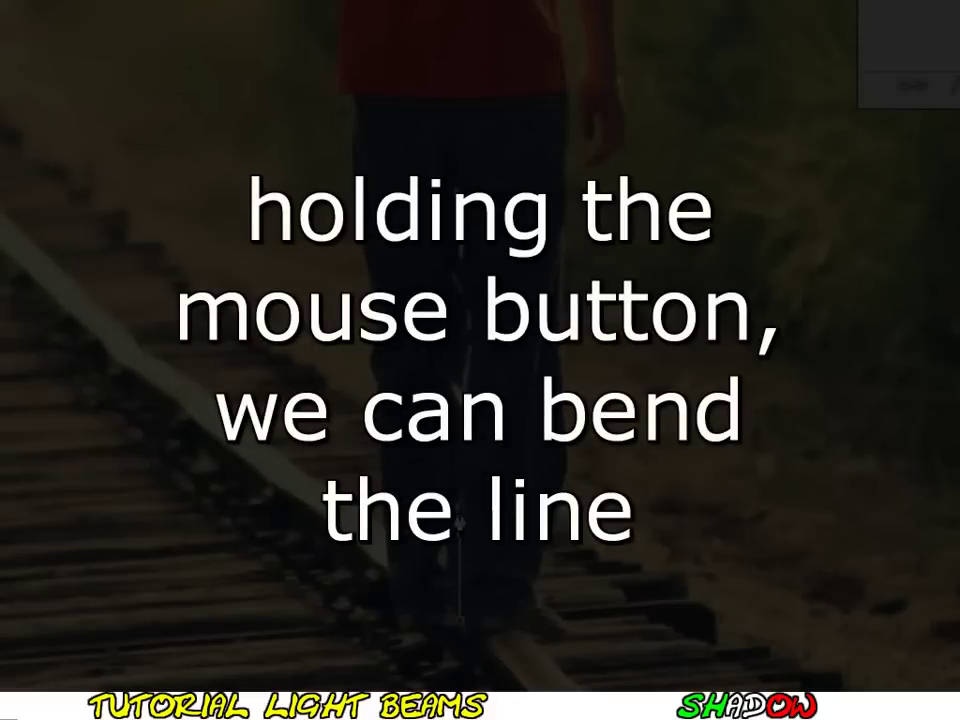
left_click_drag(458, 510, 138, 465)
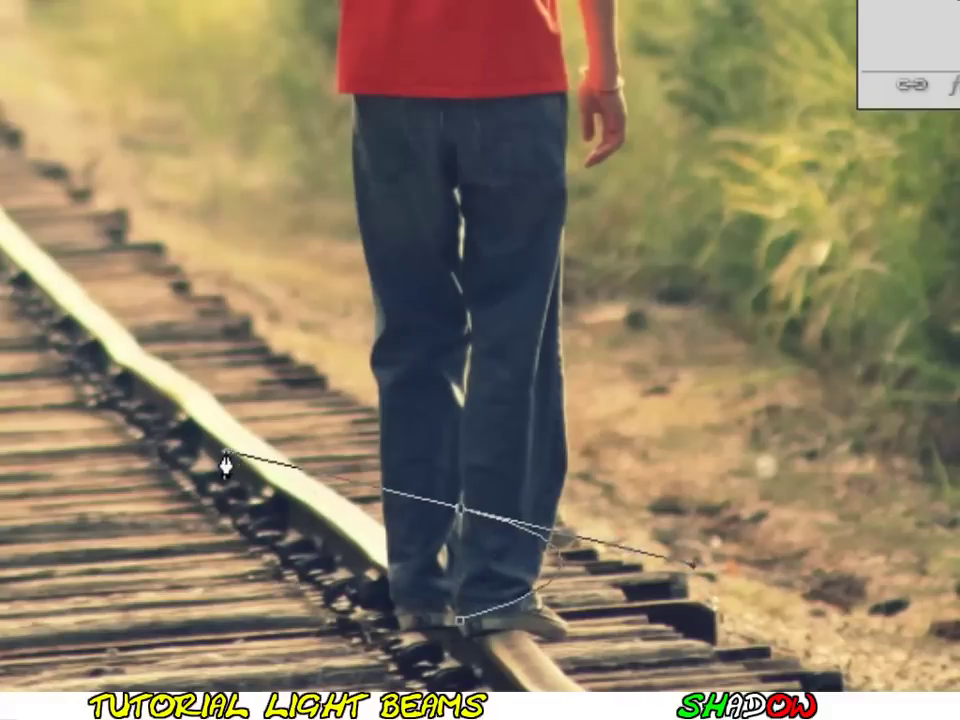
left_click(460, 398)
left_click_drag(460, 277, 76, 227)
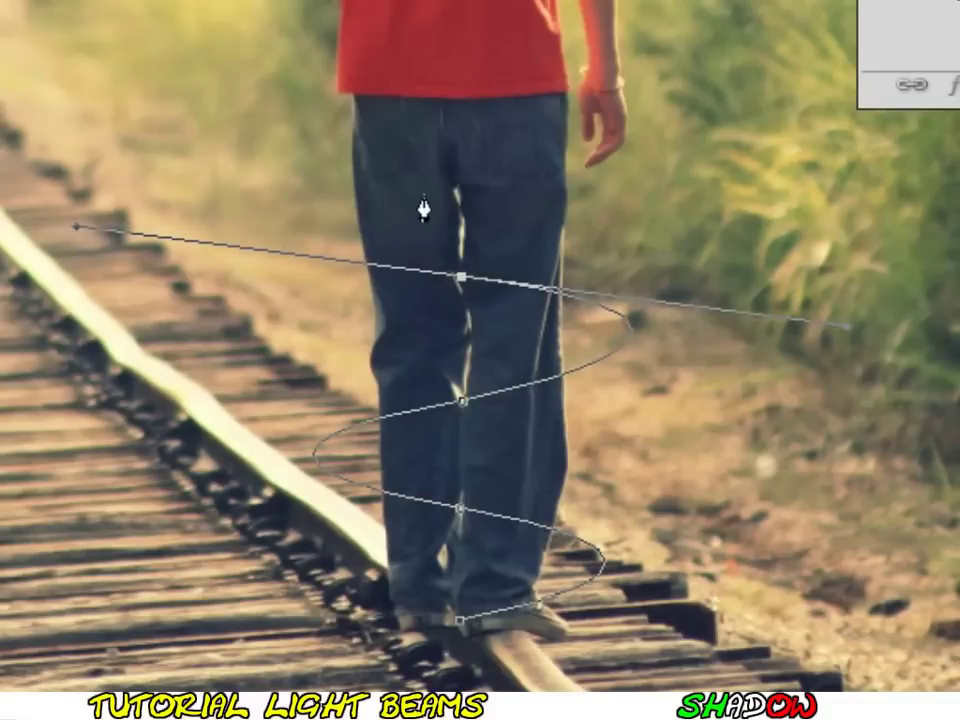
left_click(456, 200)
- Continue the spiral with curved anchors up the shirt, ending at the collar
scroll(456, 195, "up", 2)
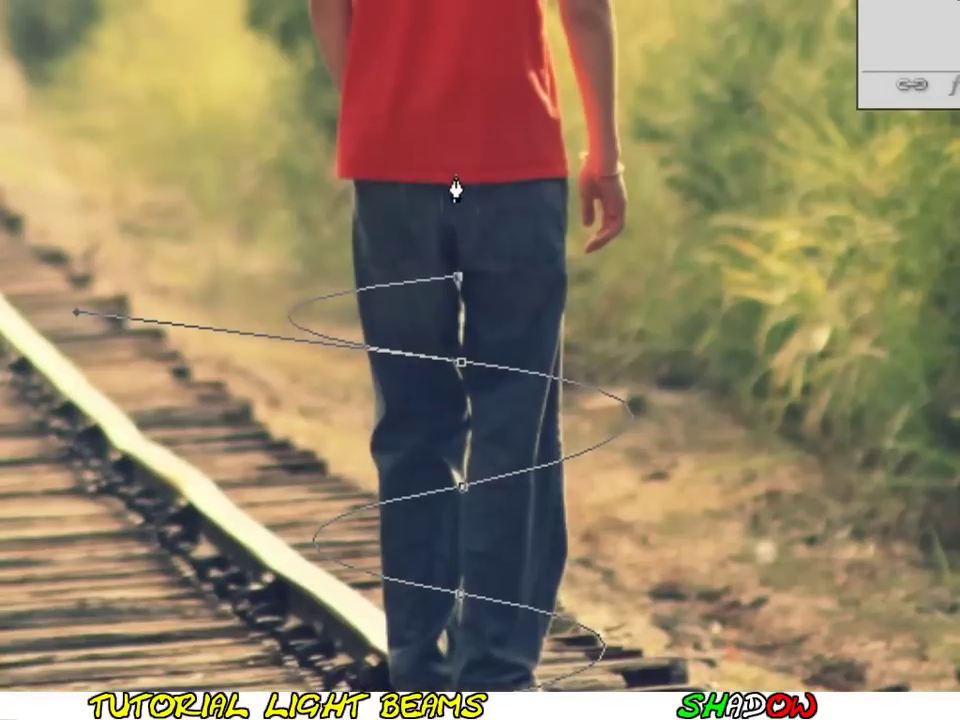
left_click(449, 182)
mouse_move(449, 182)
left_mouse_down()
mouse_move(2, 133)
mouse_move(2, 143)
left_mouse_up()
scroll(446, 150, "up", 1)
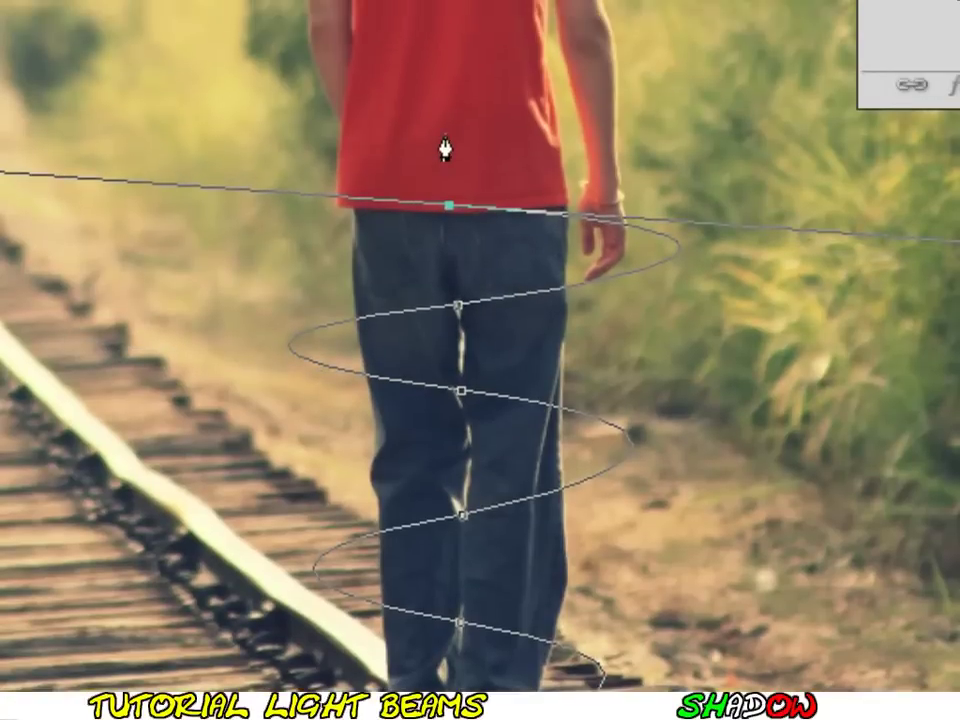
left_click(439, 146)
scroll(440, 146, "up", 1)
scroll(499, 183, "up", 1)
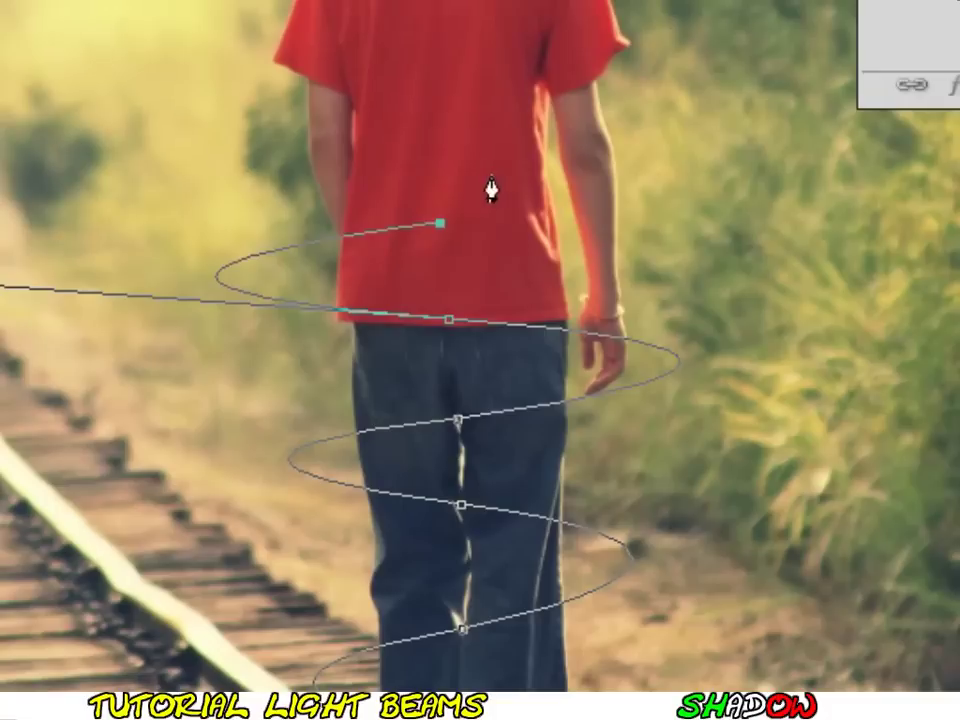
left_click_drag(443, 117, 0, 75)
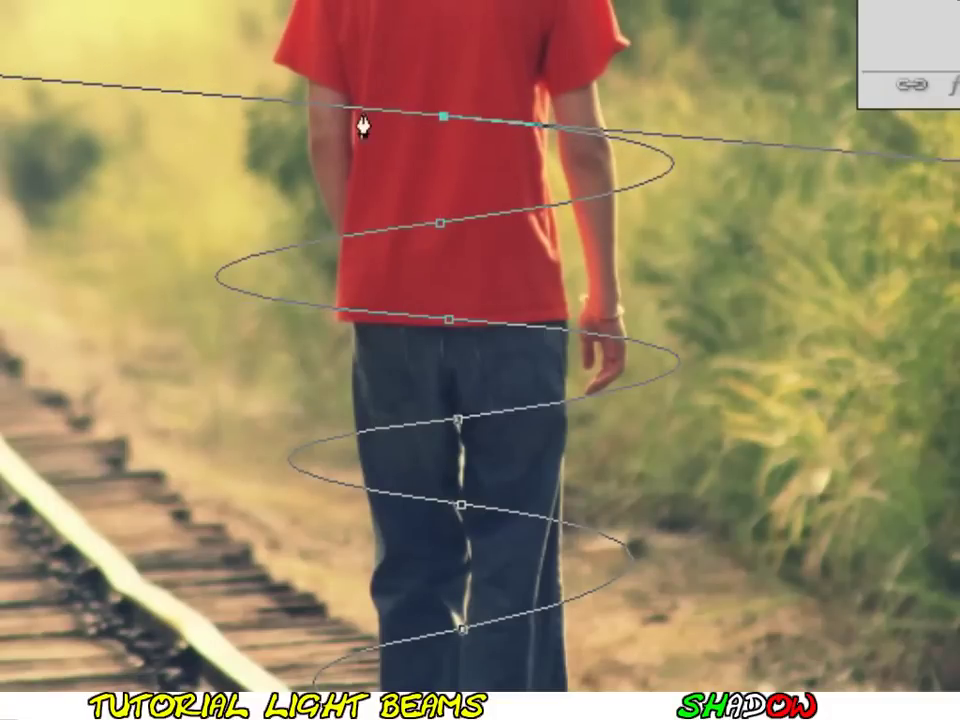
scroll(366, 124, "up", 1)
scroll(405, 140, "up", 1)
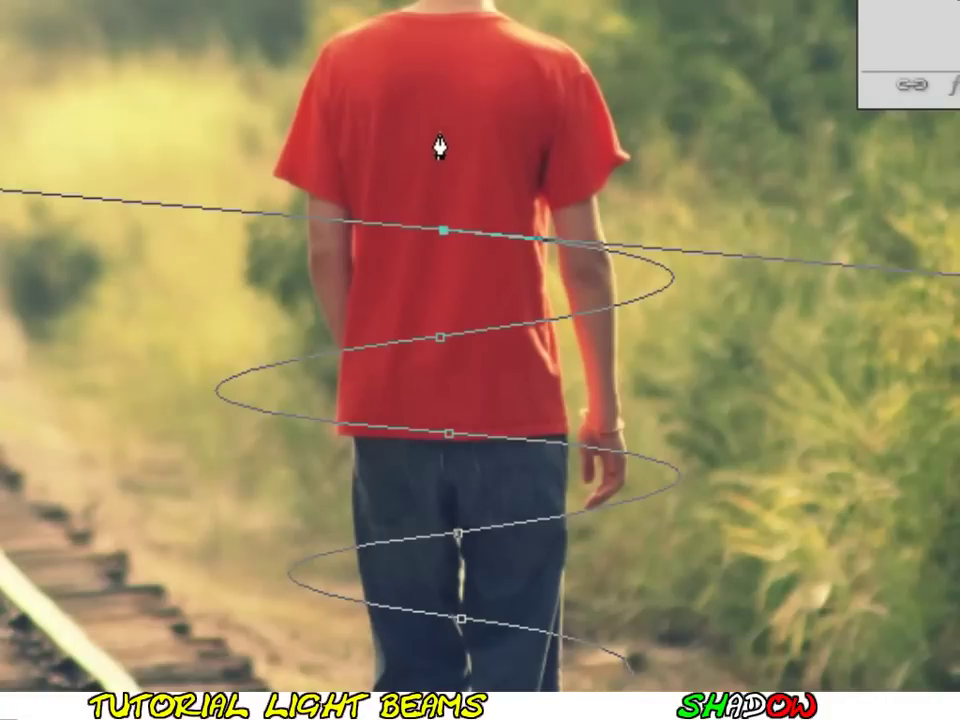
left_click(443, 125)
scroll(445, 198, "up", 1)
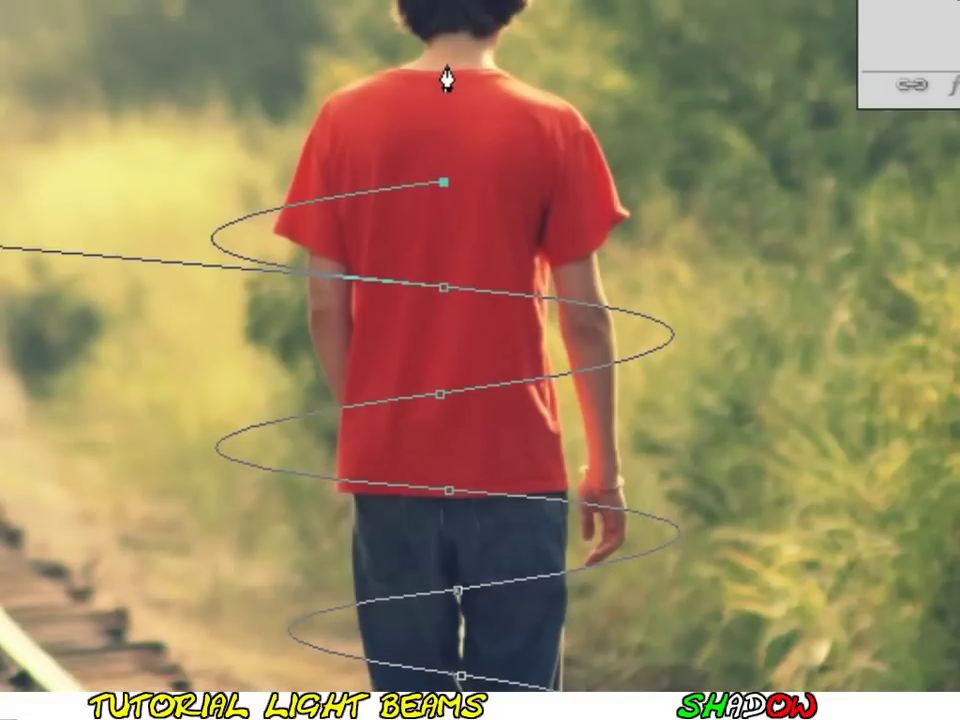
left_click_drag(453, 55, 2, 3)
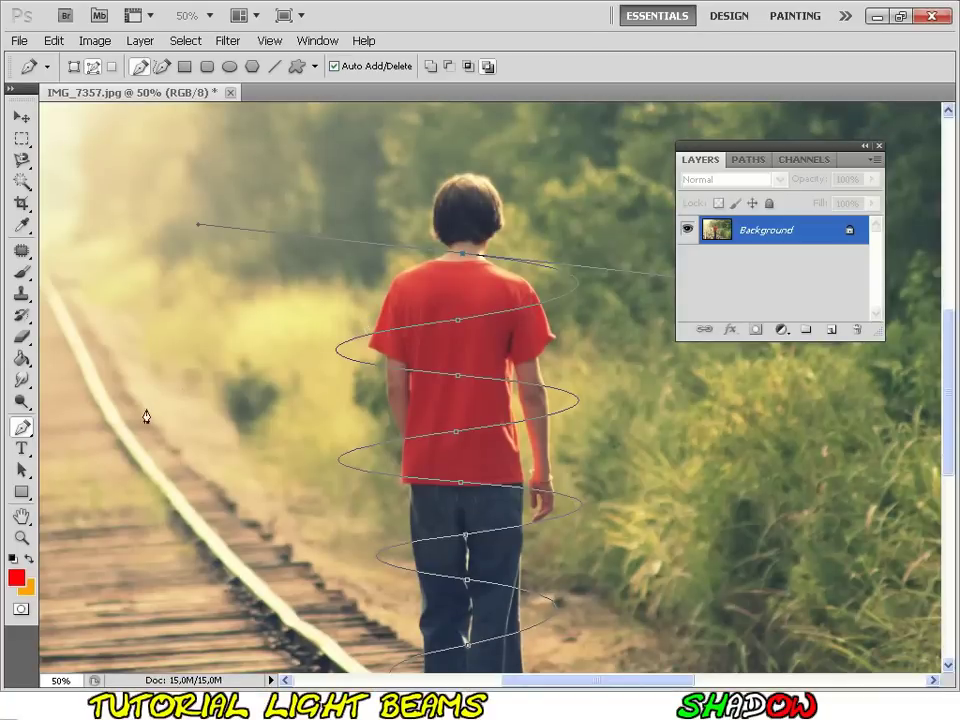
- Zoom in closer on the spiral path around the boy
left_click(21, 537)
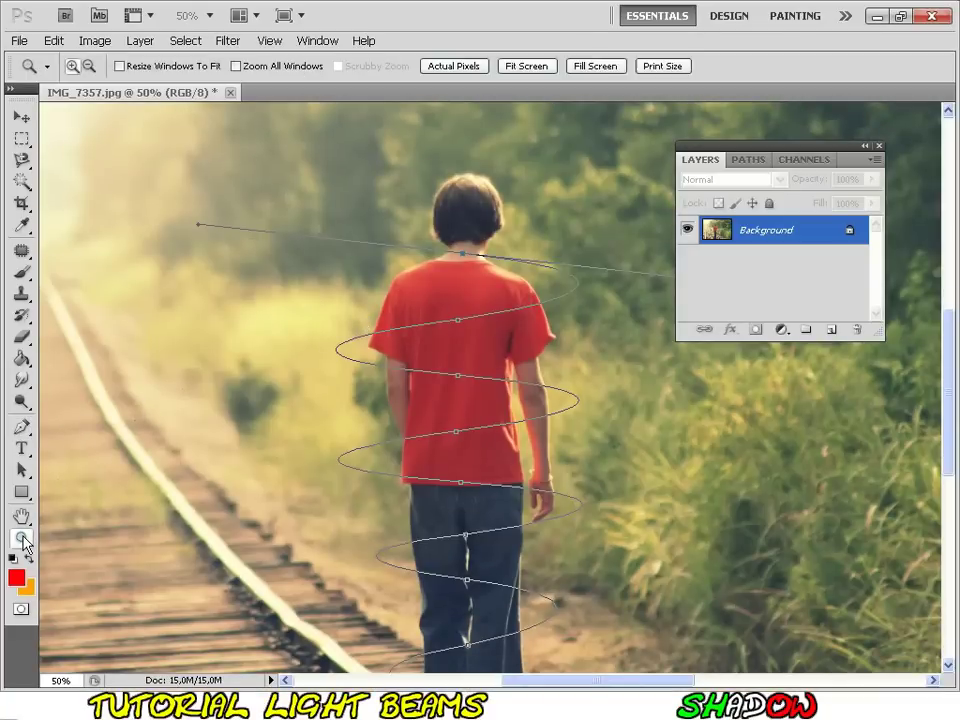
left_click(501, 375)
left_click(382, 371)
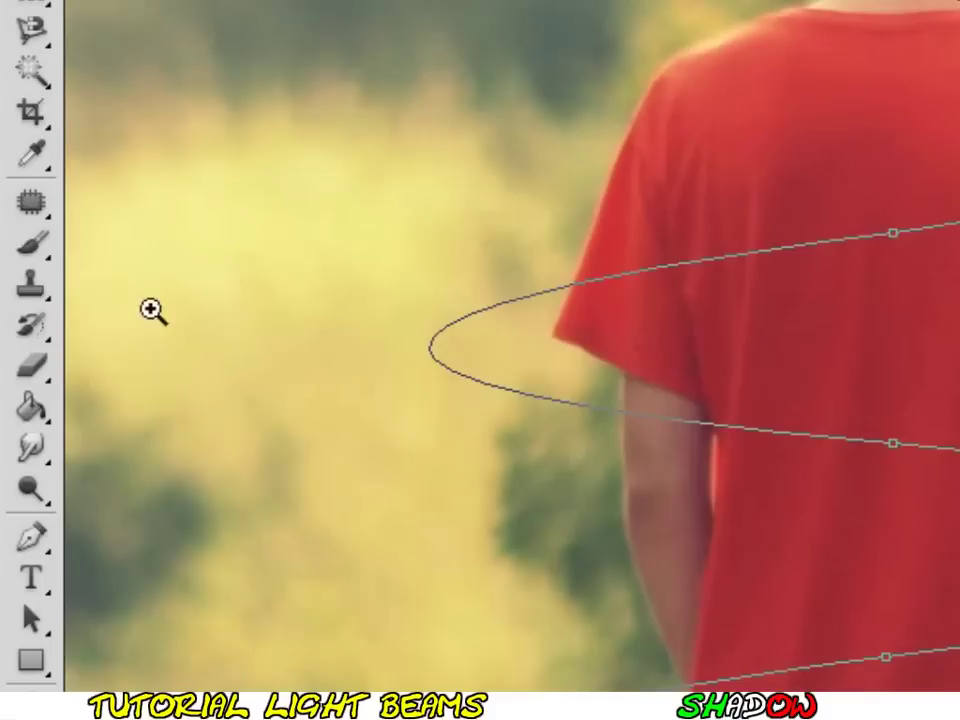
- Select the Brush Tool with a soft round tip of 12 px and 0% hardness
left_click(40, 258)
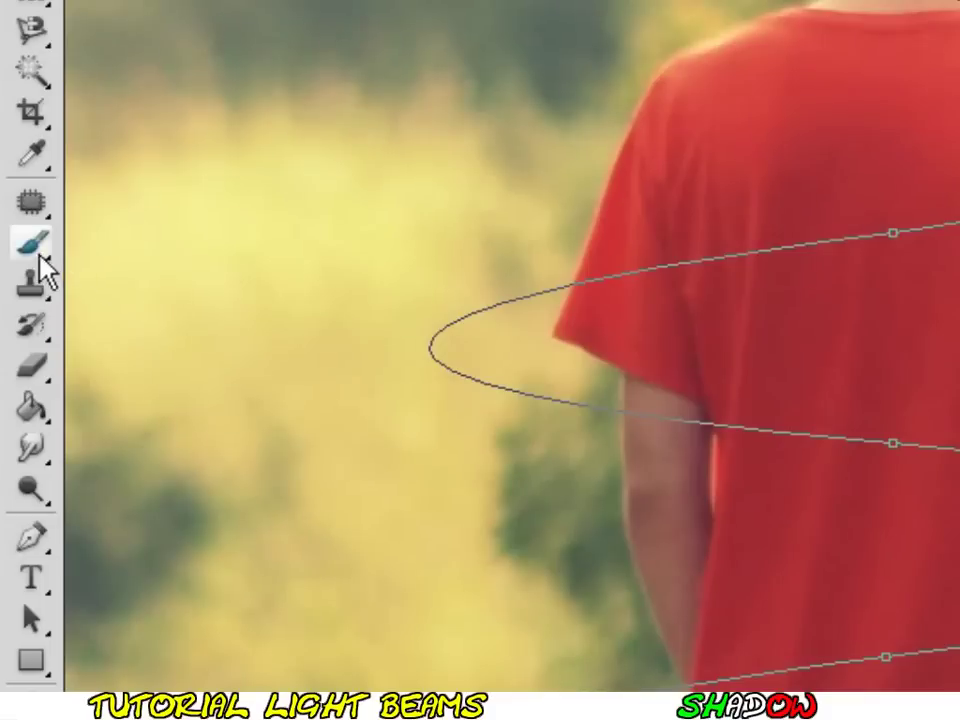
right_click(30, 253)
left_click(184, 253)
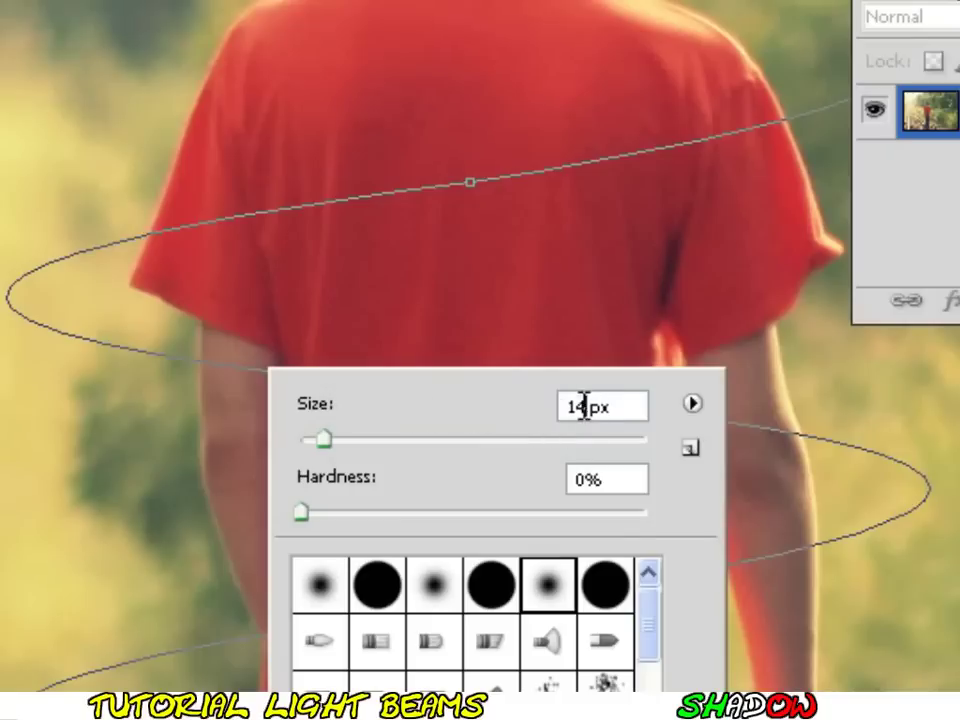
double_click(583, 405)
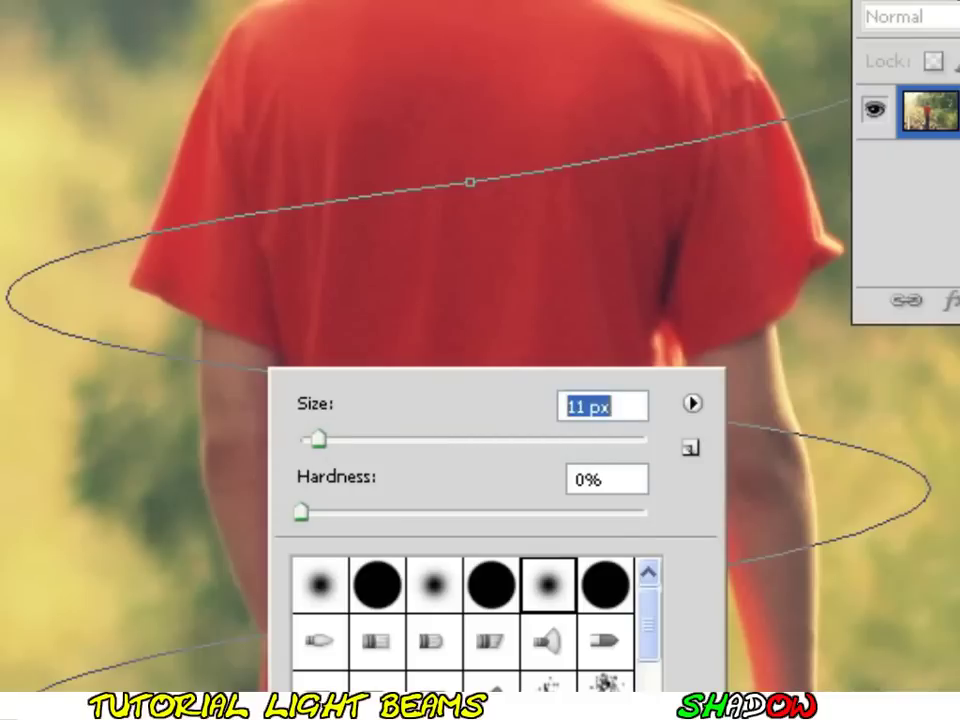
key("Up")
key("Up")
key("Down")
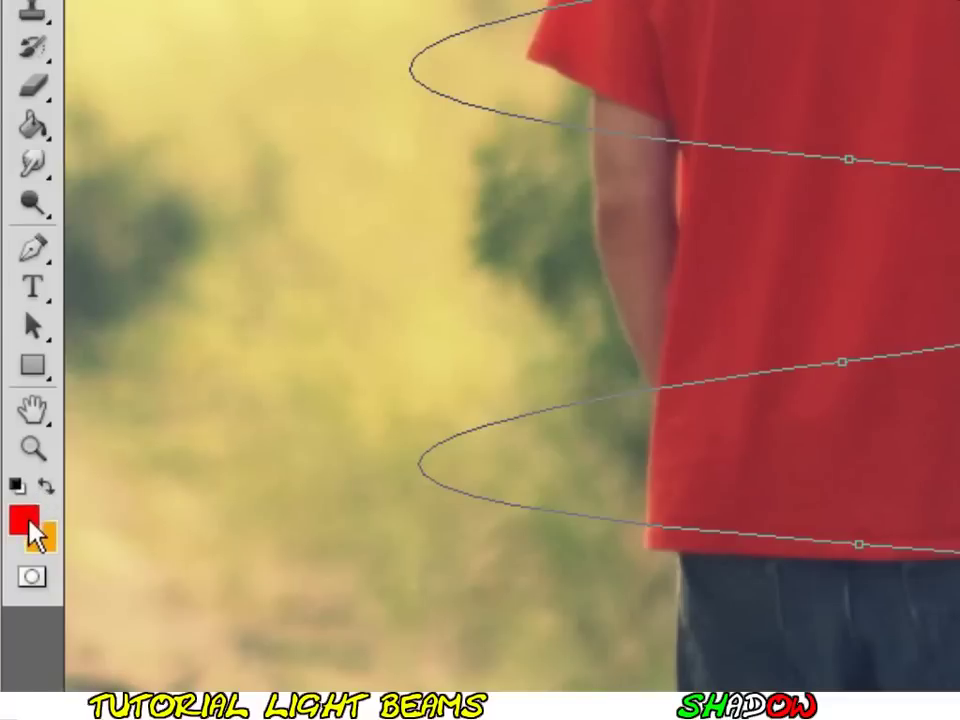
- Set the foreground colour to white (#ffffff) in the Color Picker
left_click(16, 578)
left_click(198, 264)
left_click_drag(198, 264, 99, 148)
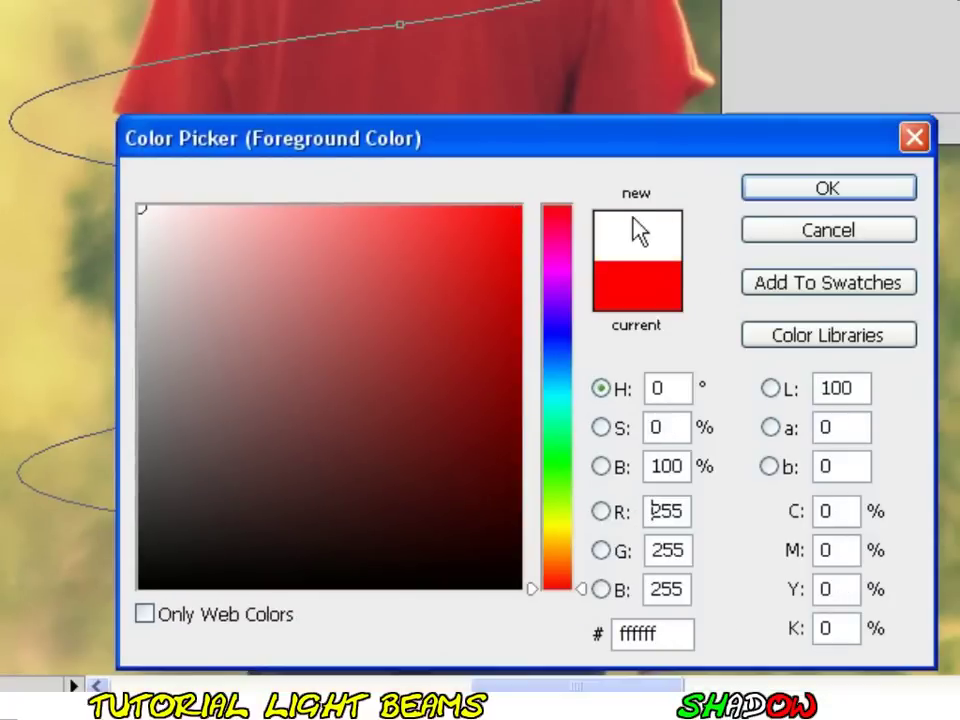
left_click(770, 200)
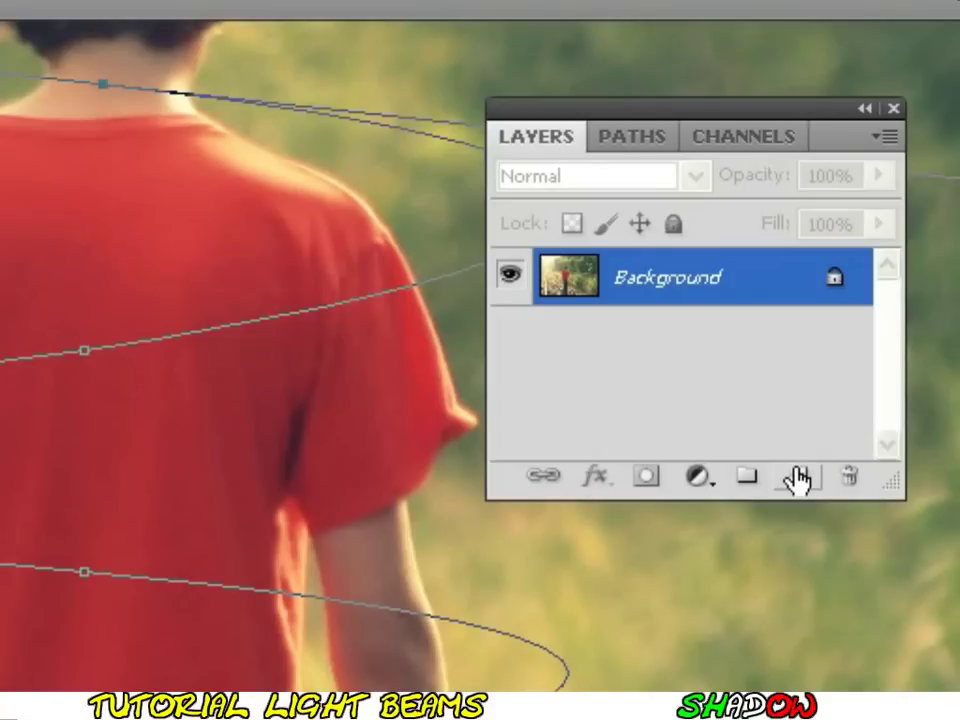
- Add an empty Layer 1 above the Background and reselect the Pen tool
left_click(797, 479)
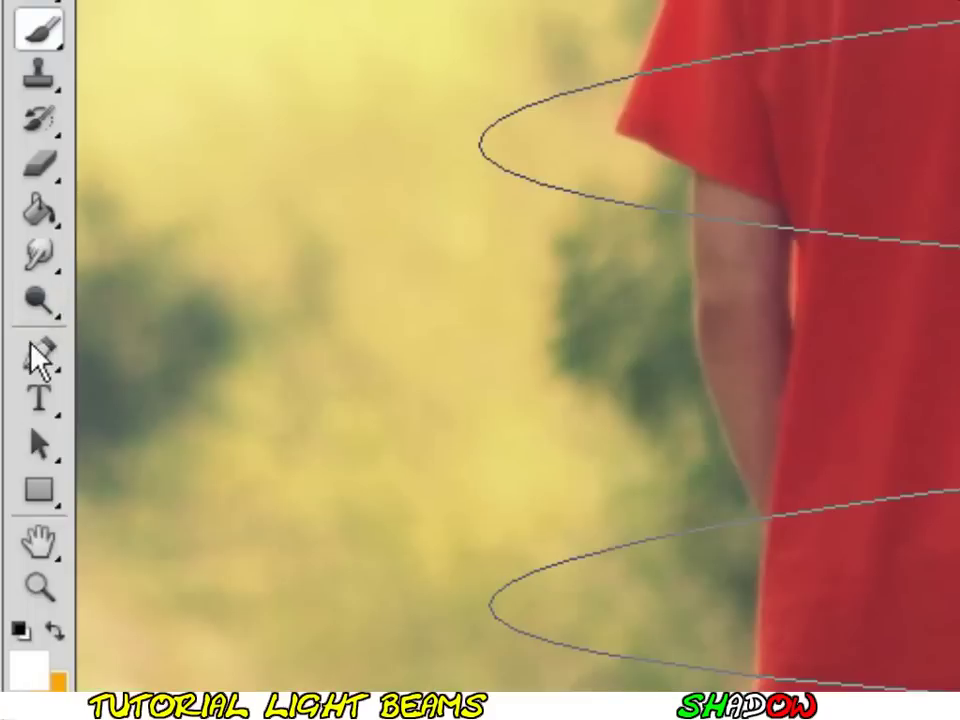
left_click(21, 430)
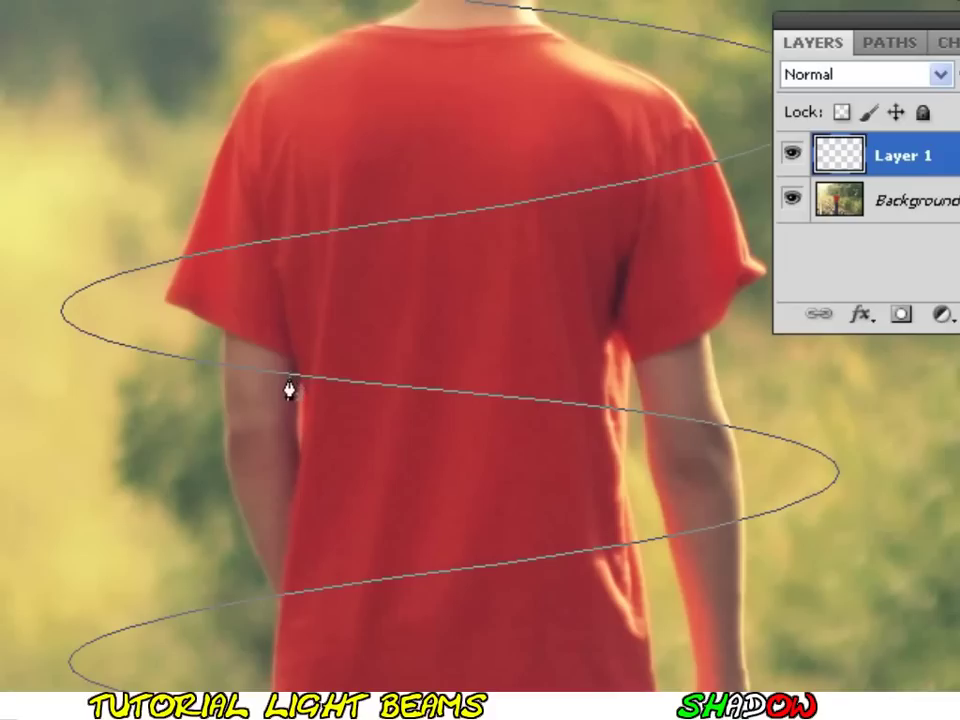
- Stroke the spiral path onto Layer 1 with the white brush using Simulate Pressure, then hide the path
right_click(289, 387)
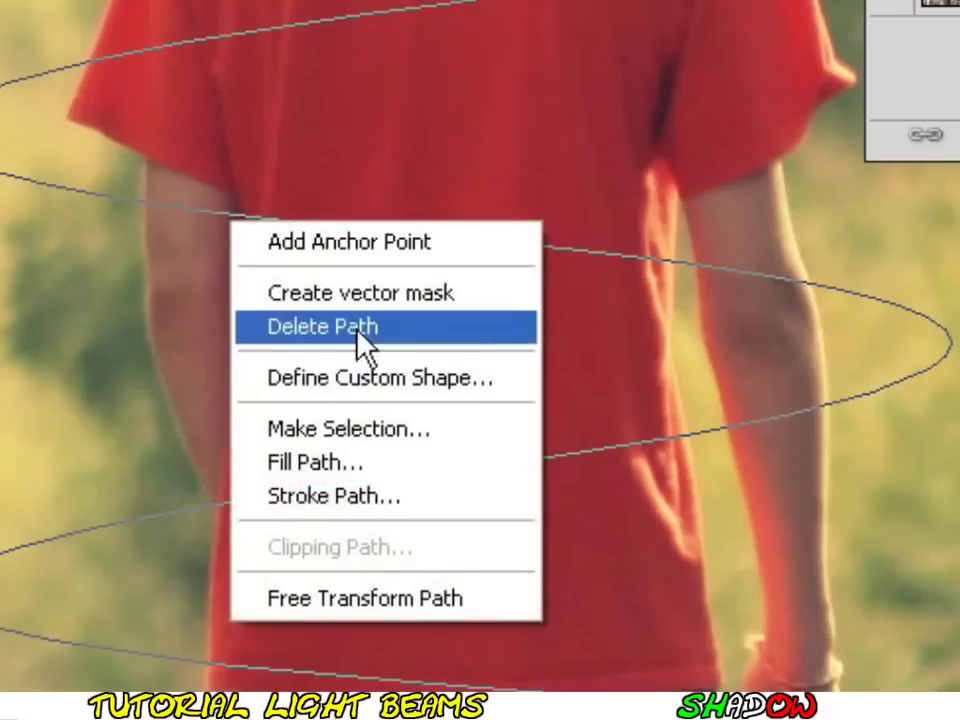
left_click(422, 499)
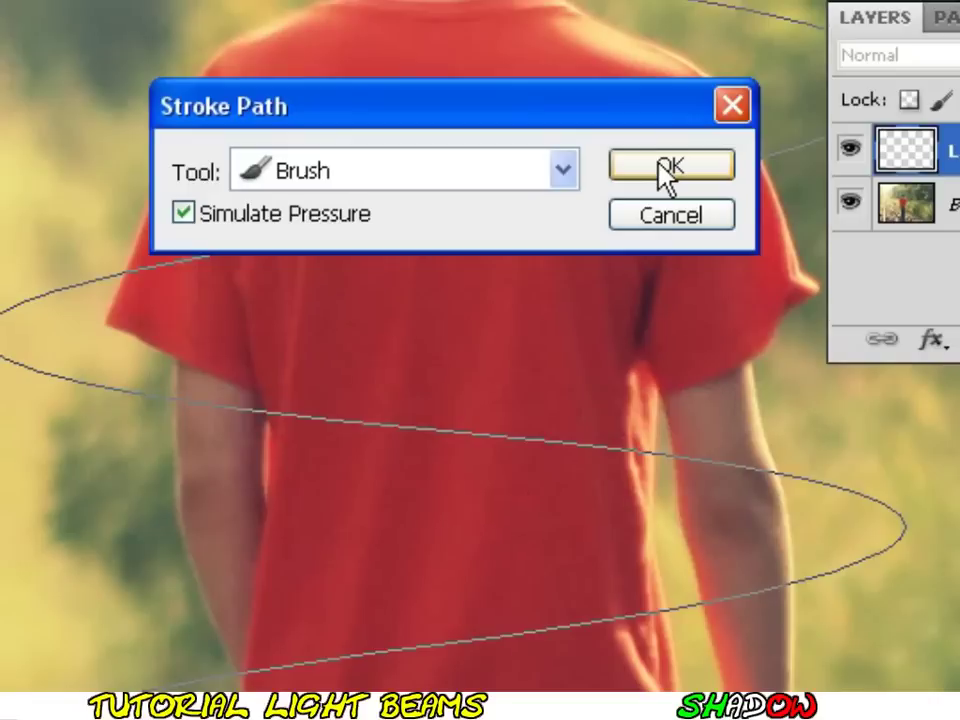
left_click(661, 166)
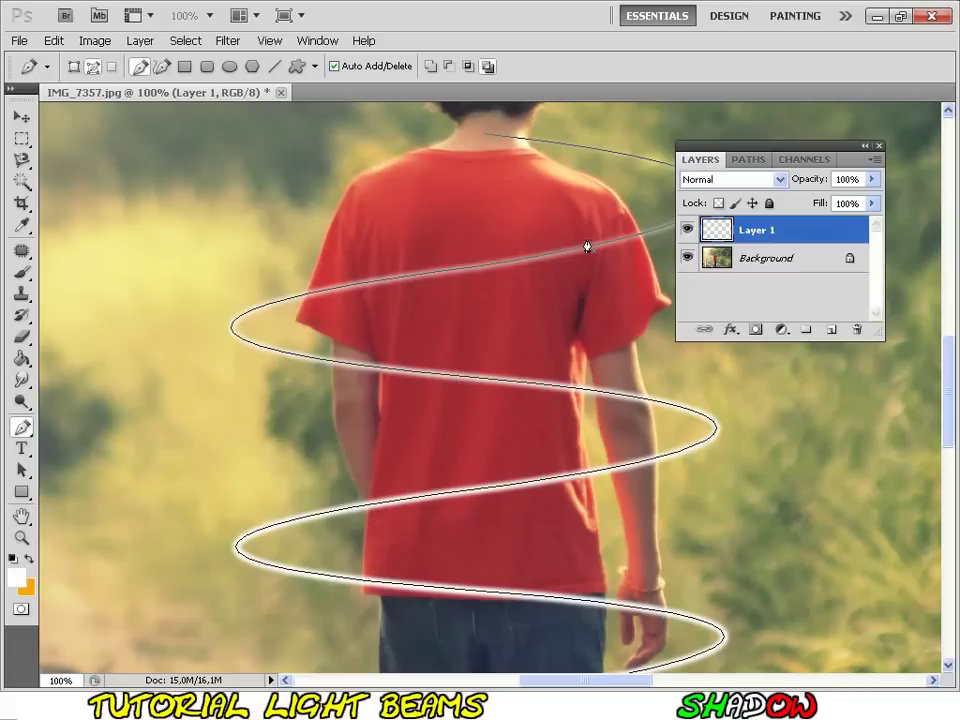
key("Delete")
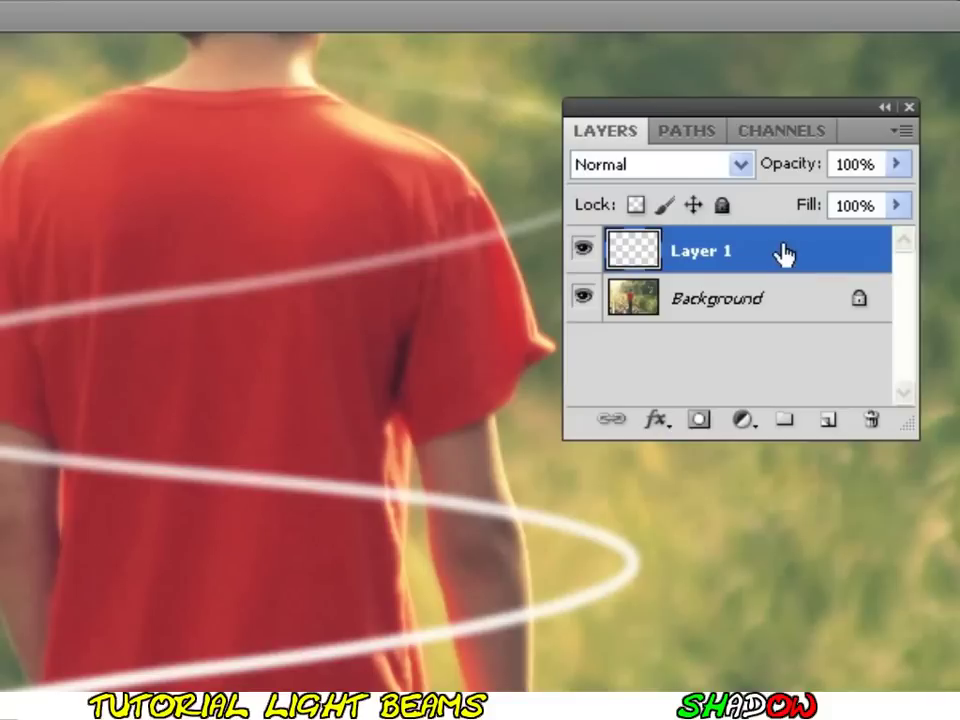
- Open Layer 1's Layer Style dialog and move it aside from the image
double_click(783, 253)
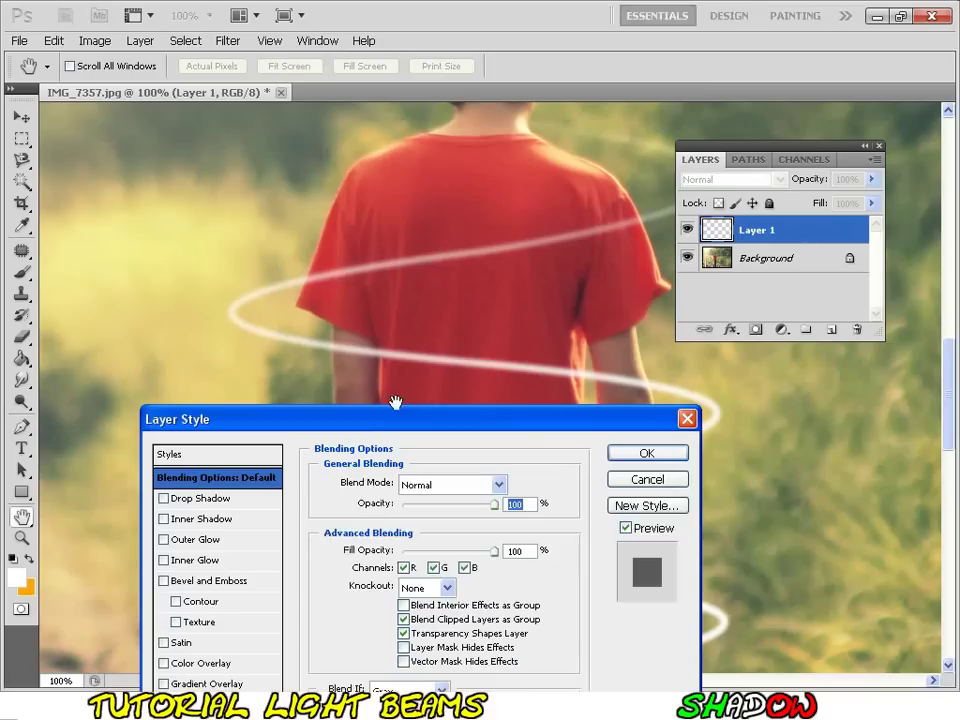
mouse_move(360, 421)
left_mouse_down()
mouse_move(467, 397)
mouse_move(626, 270)
left_mouse_up()
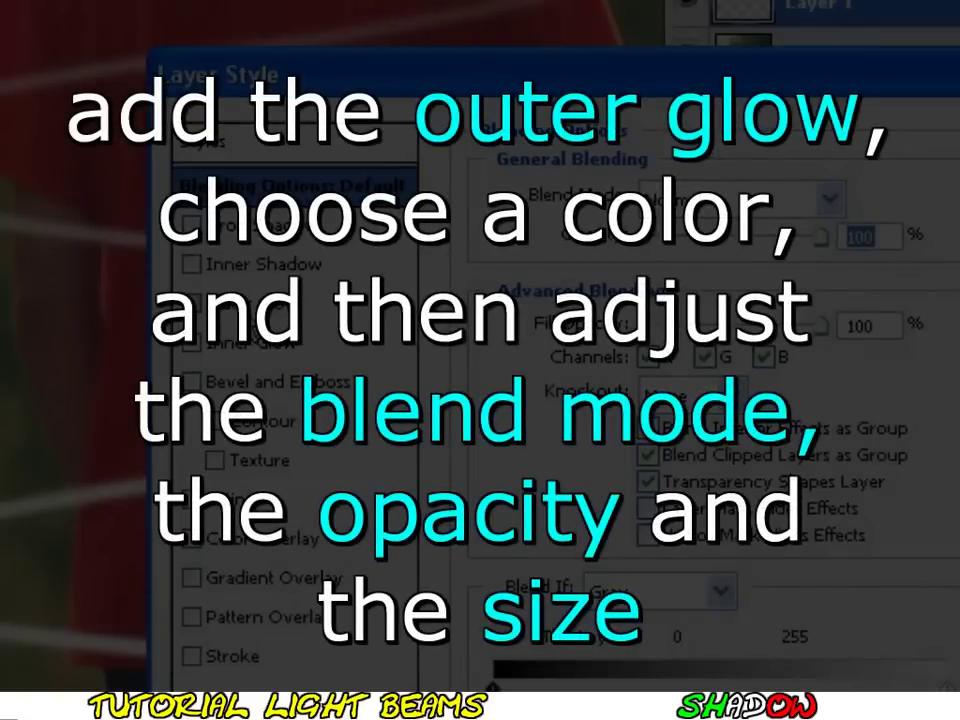
- Enable Outer Glow with Normal blend mode and a blue (H 205) glow colour
left_click(242, 318)
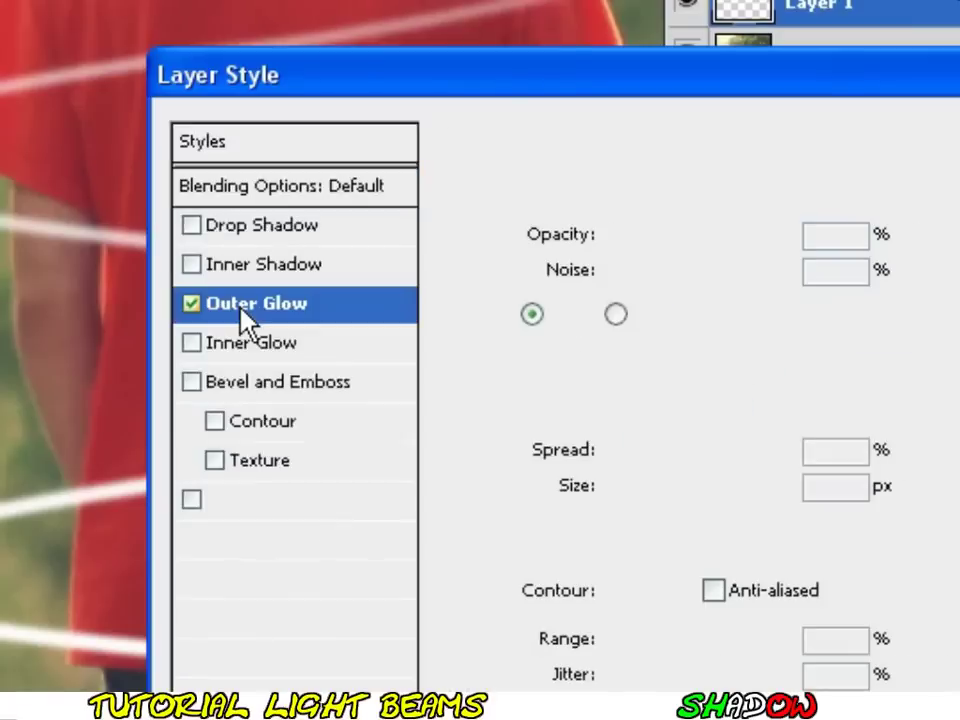
left_click(645, 204)
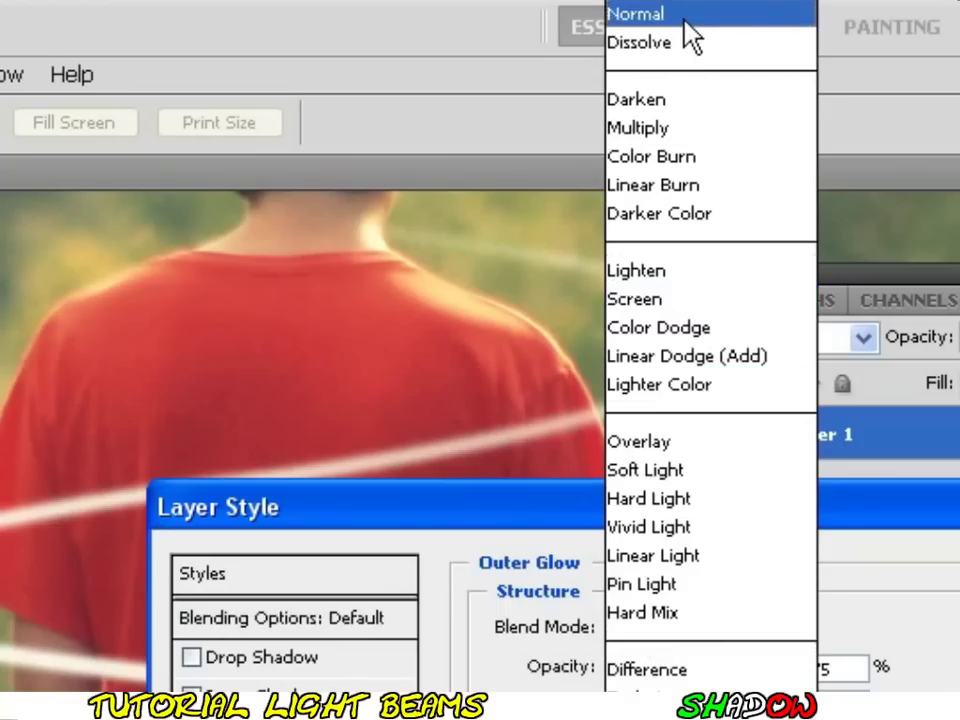
left_click(684, 22)
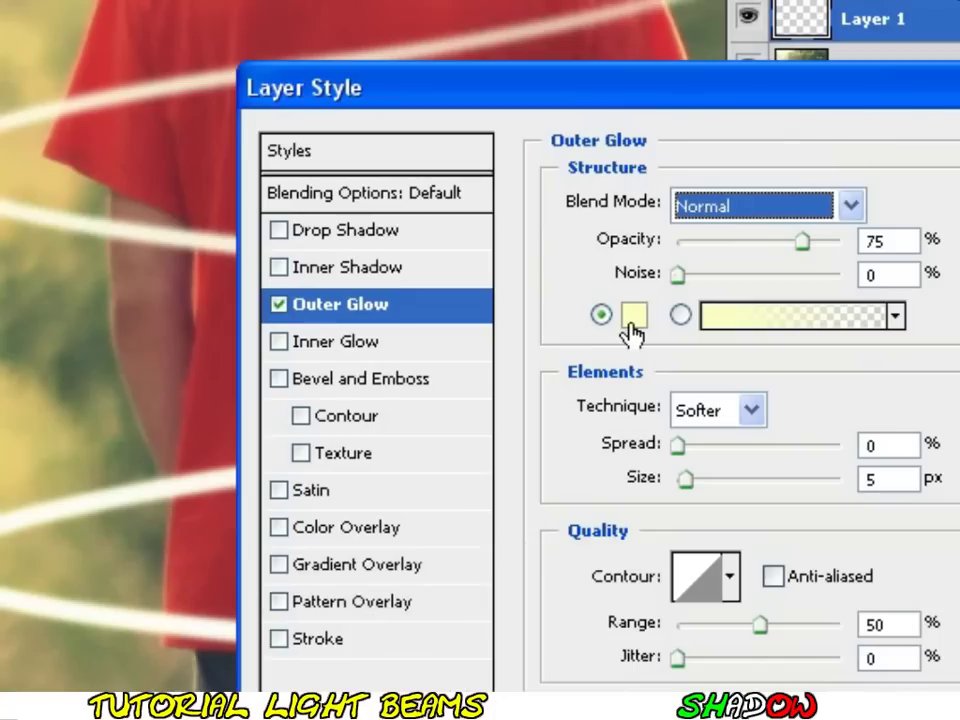
left_click(626, 318)
left_click(497, 290)
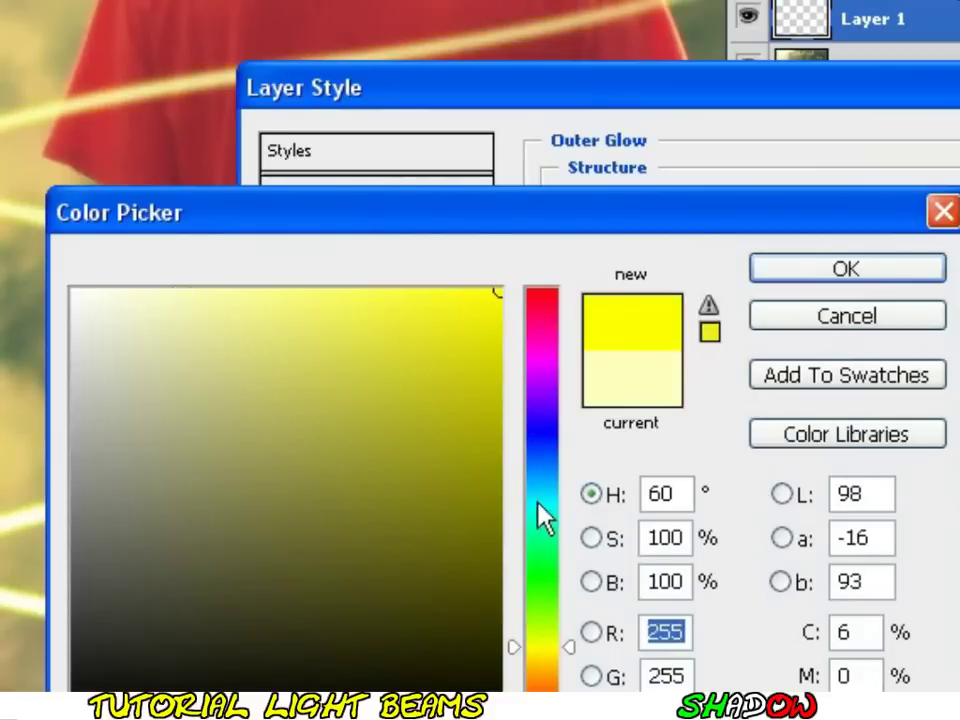
left_click(540, 462)
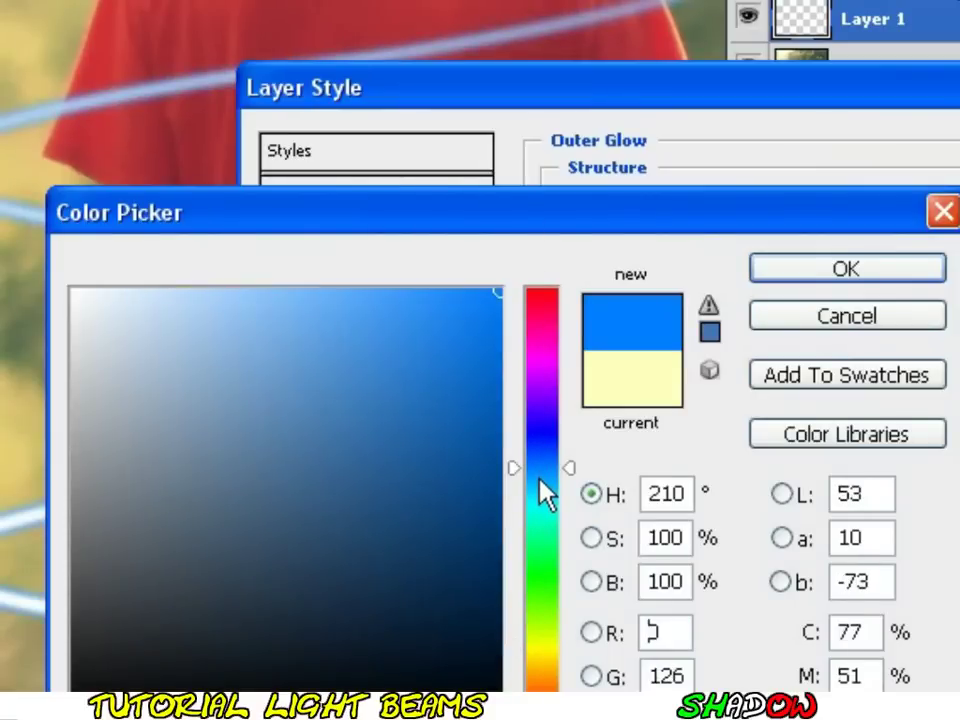
left_click(540, 476)
left_click(538, 475)
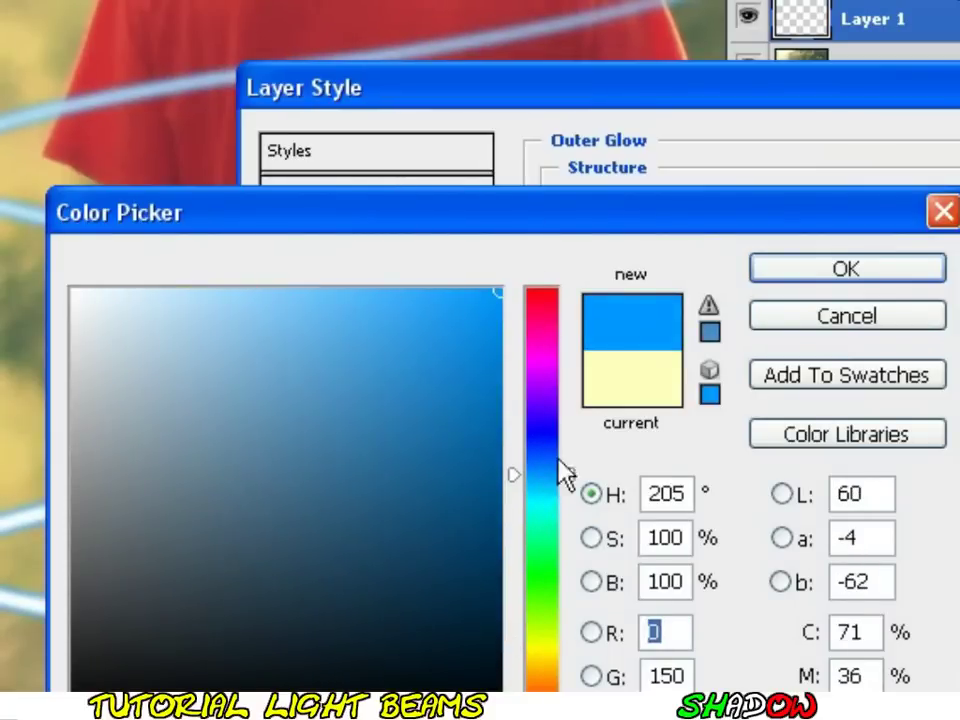
left_click(805, 278)
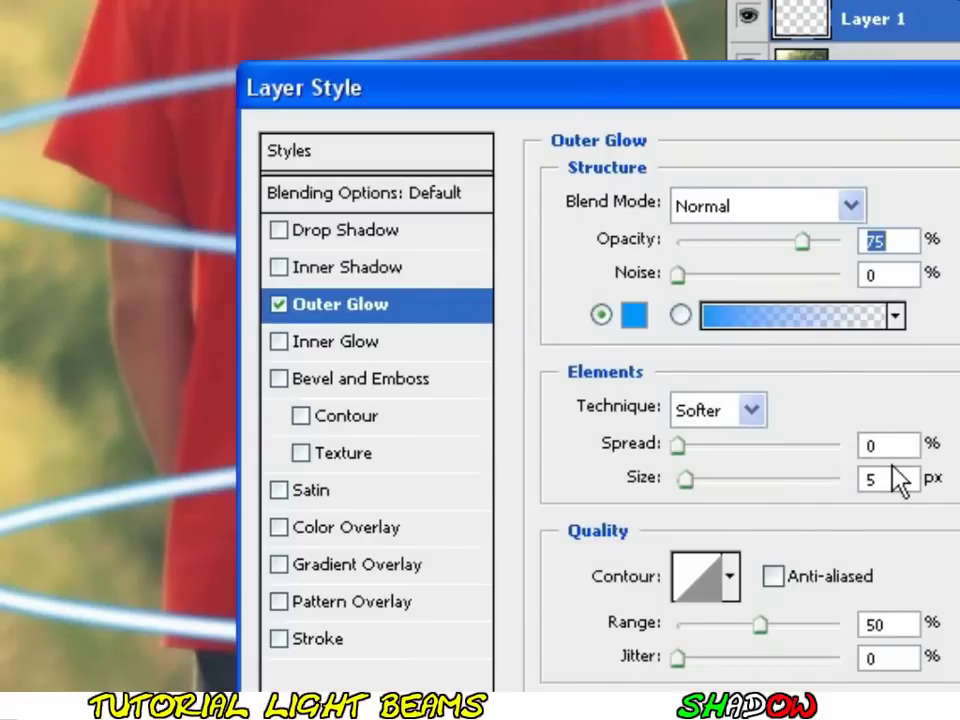
- Set the Outer Glow opacity to 80% and its size to 16 px
double_click(886, 478)
key("Up")
key("Up")
key("Up")
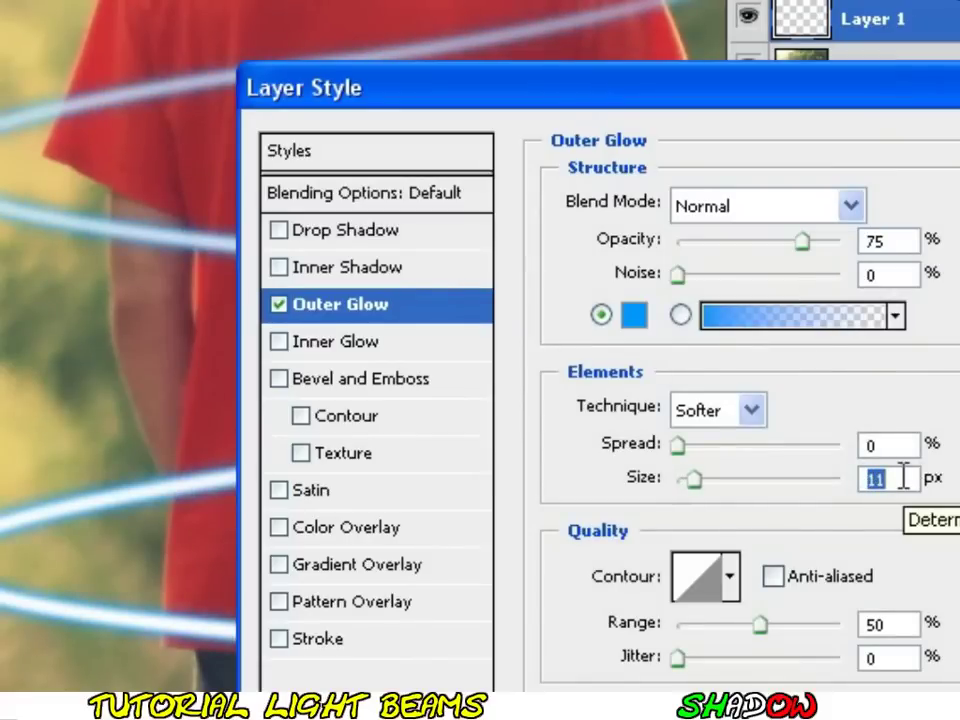
key("Up")
key("Up")
key("Up")
key("Up")
key("Up")
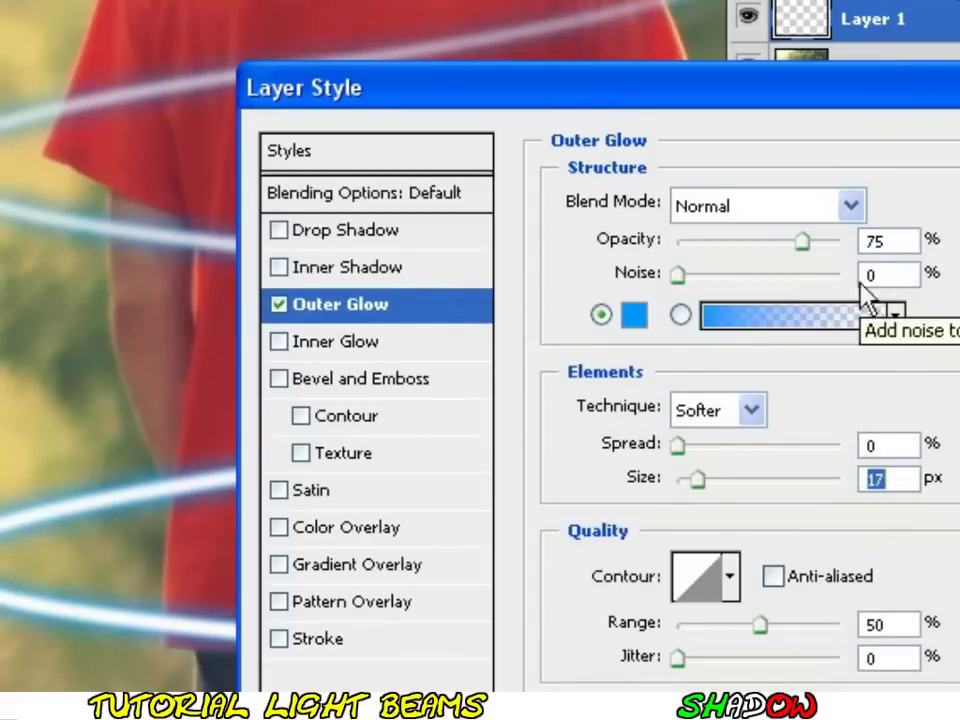
double_click(900, 240)
left_click(824, 243)
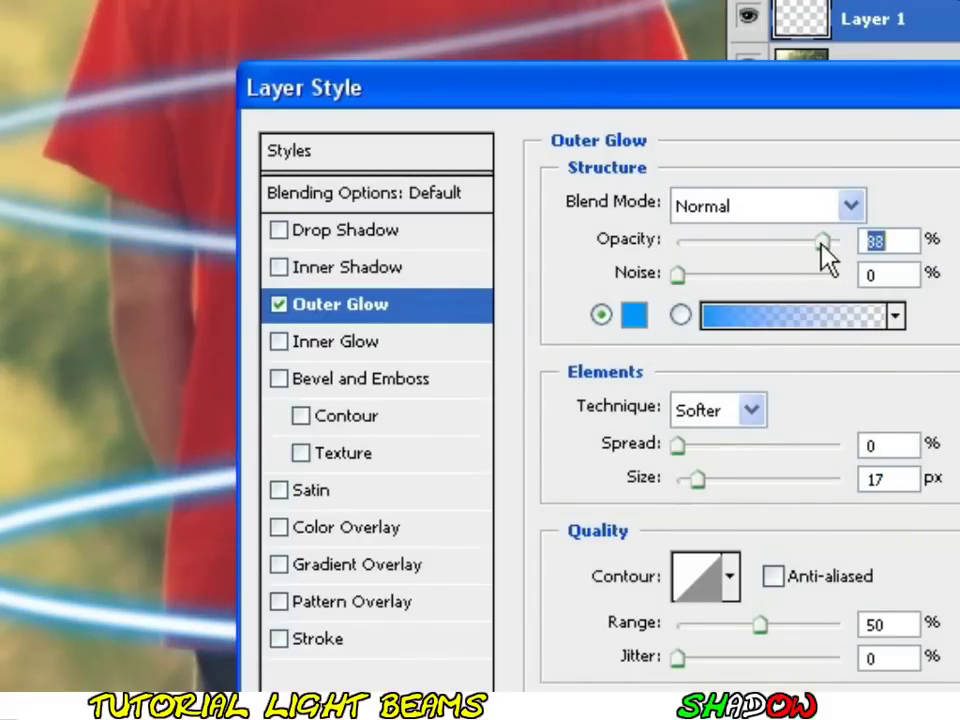
left_click_drag(824, 246, 811, 250)
key("Down")
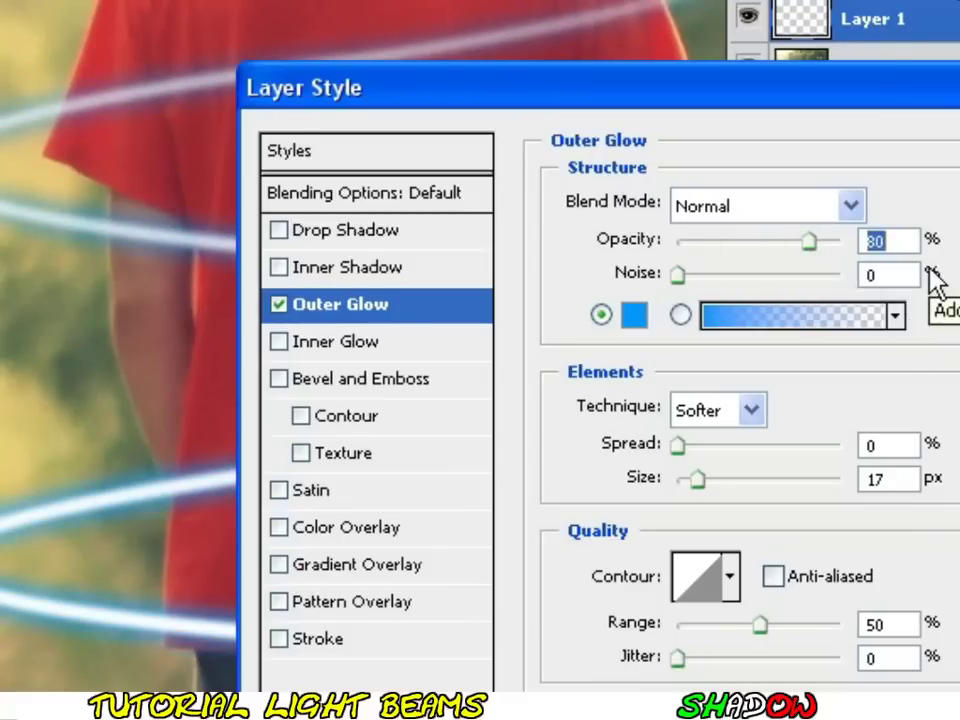
double_click(879, 476)
key("Down")
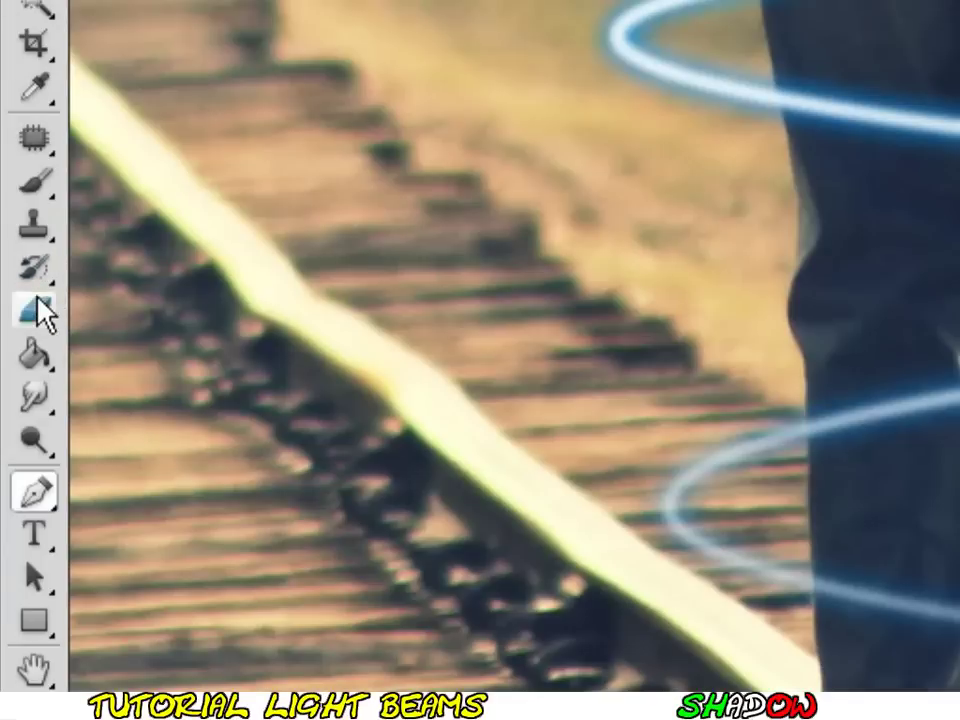
- With the Eraser, remove the beam sections passing behind the boy's legs
right_click(39, 311)
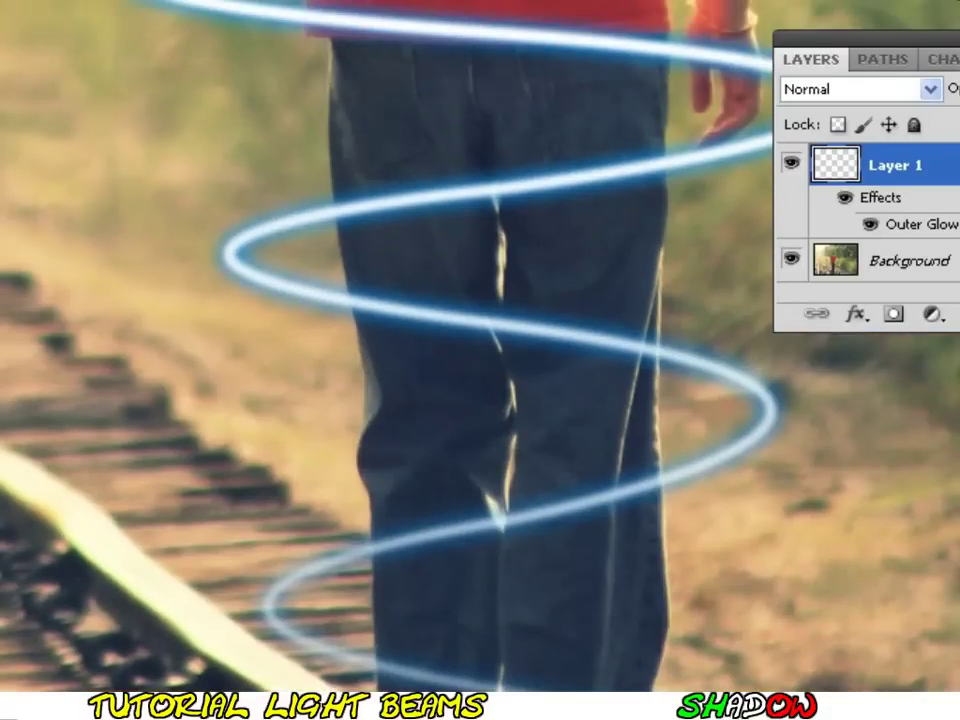
mouse_move(655, 485)
left_mouse_down()
mouse_move(651, 495)
mouse_move(400, 540)
left_mouse_up()
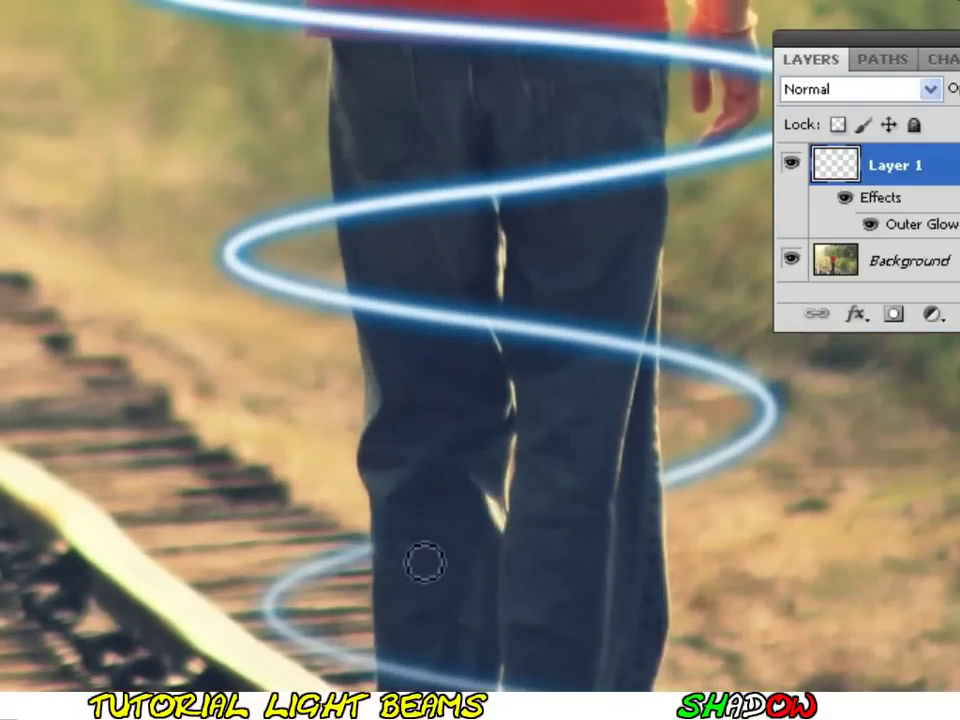
scroll(608, 504, "up", 5)
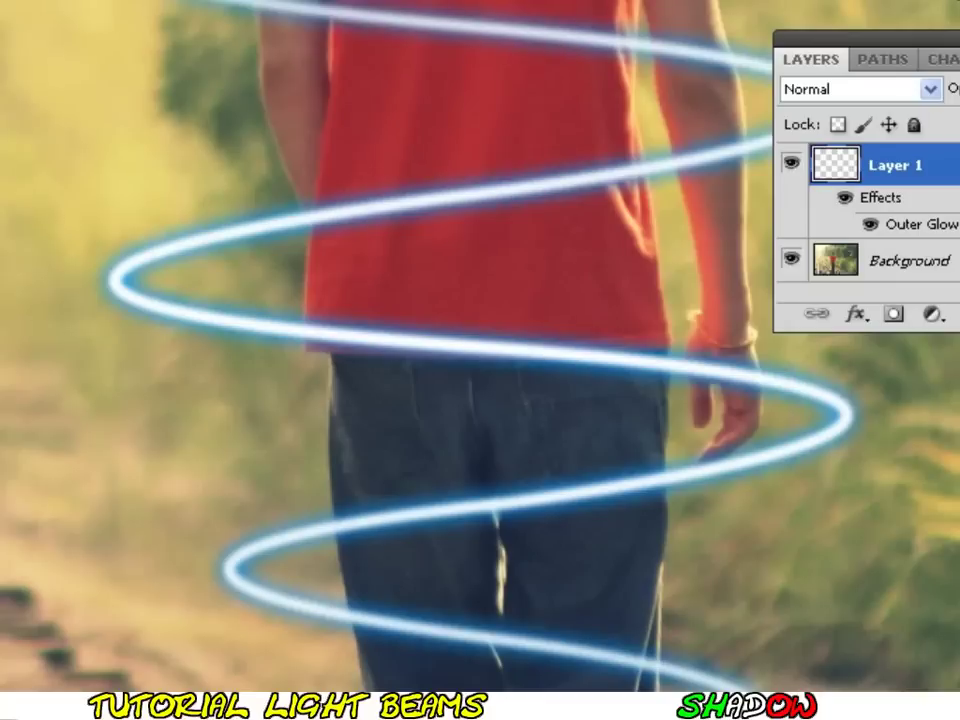
mouse_move(628, 463)
left_mouse_down()
mouse_move(354, 521)
mouse_move(508, 510)
left_mouse_up()
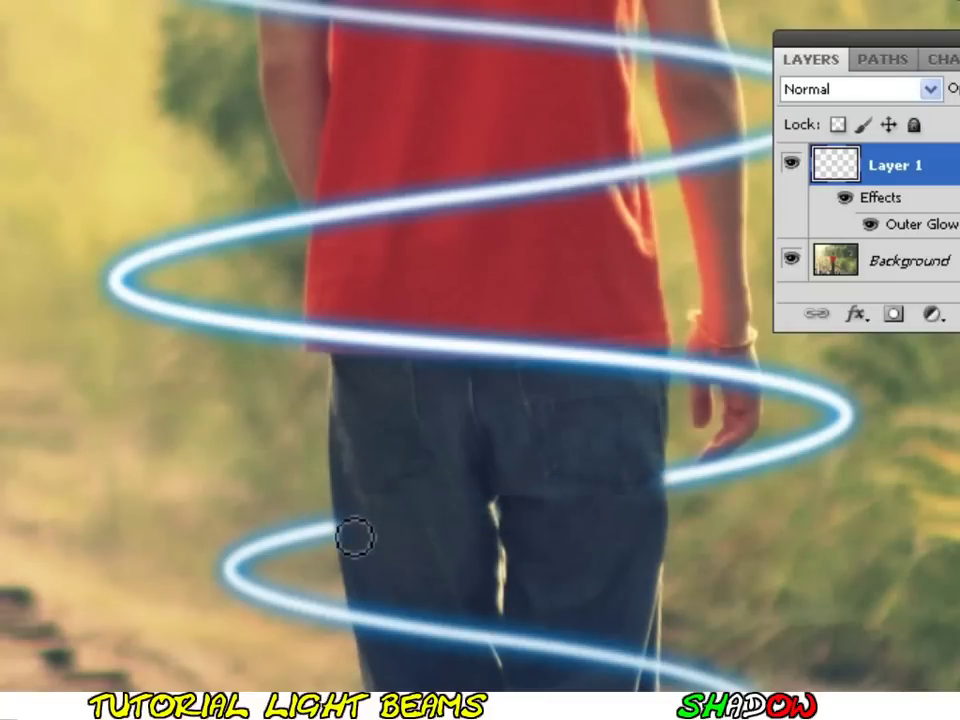
scroll(354, 536, "up", 2)
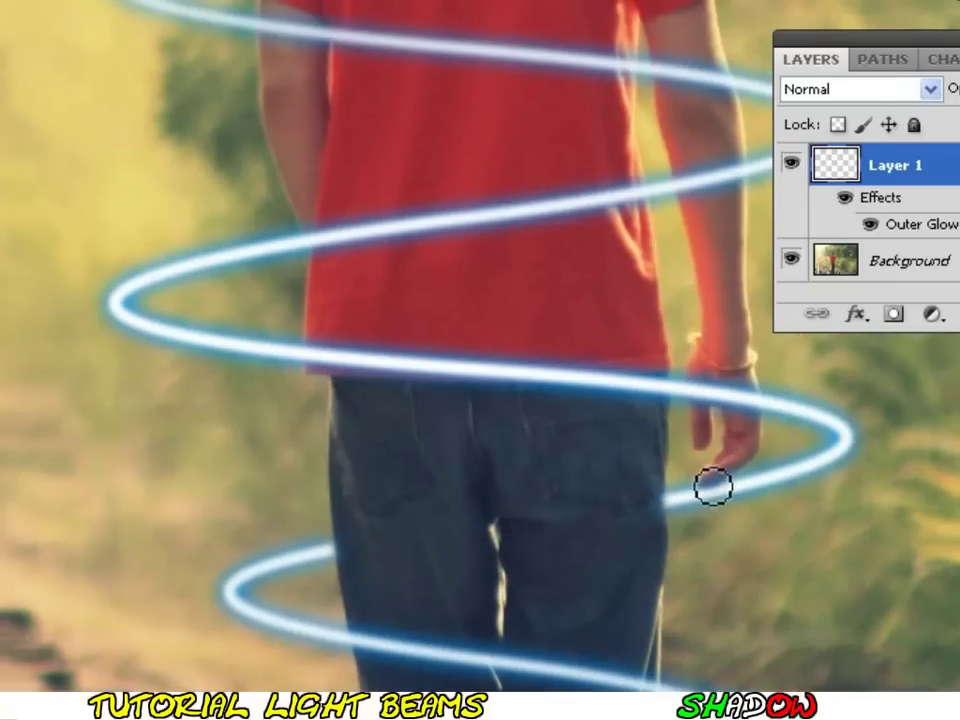
scroll(711, 486, "up", 3)
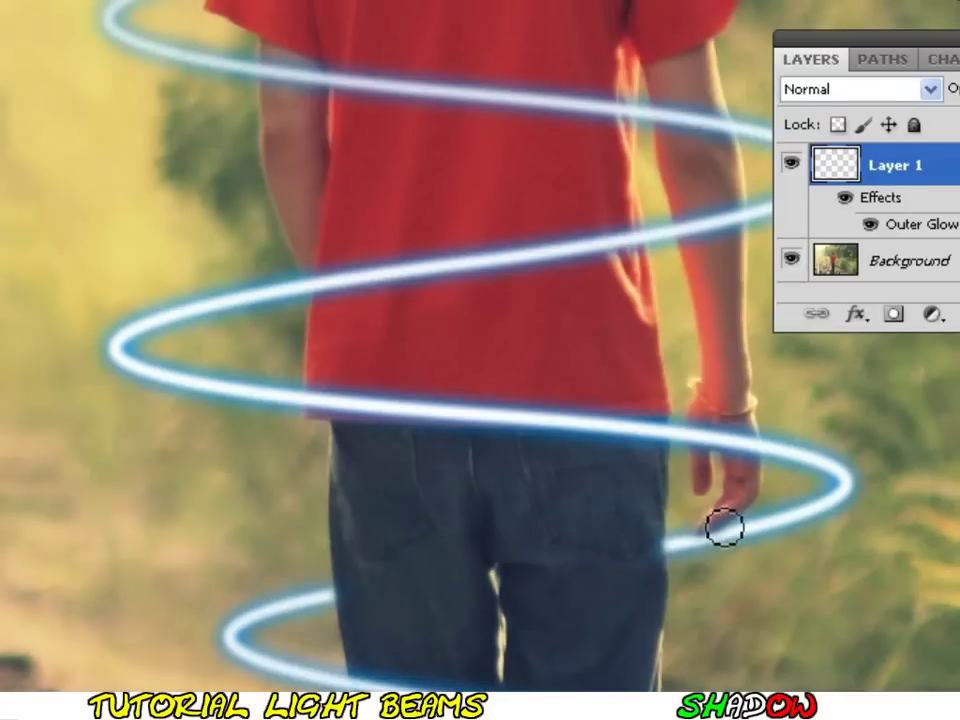
scroll(724, 525, "up", 5)
- Erase the beam sections behind the shirt, keeping the upper right tip visible
left_click(328, 392)
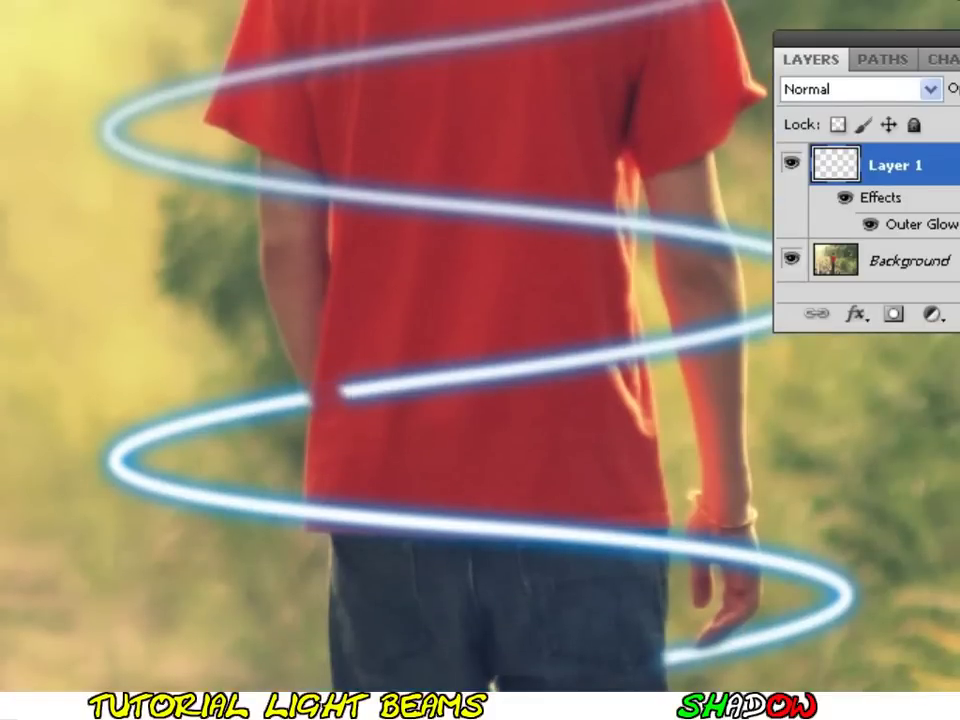
left_click_drag(617, 349, 444, 381)
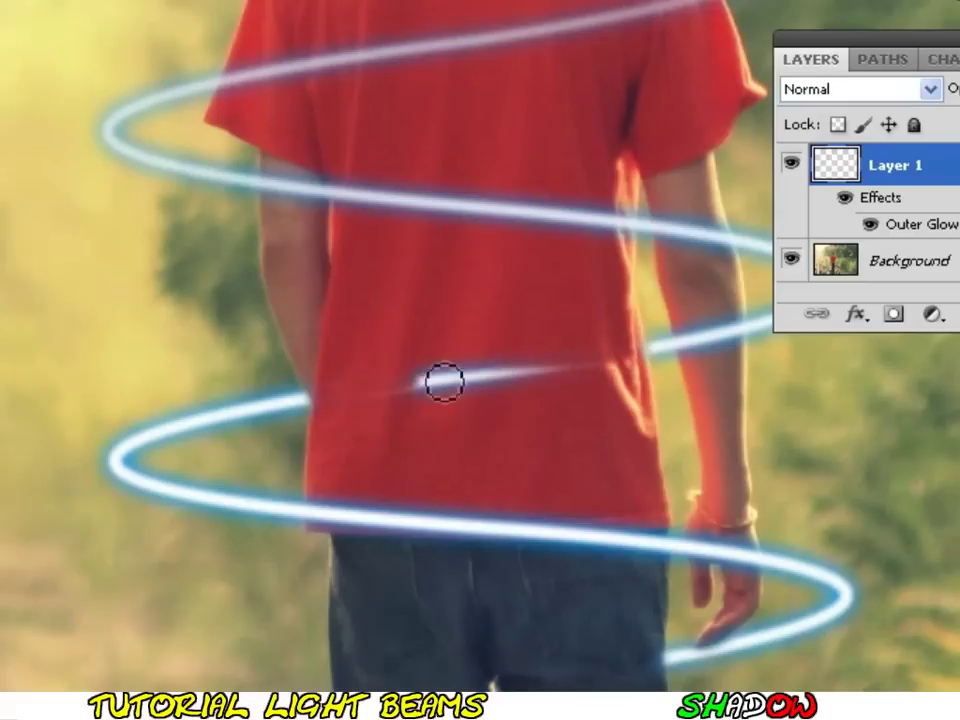
left_click_drag(896, 30, 959, 360)
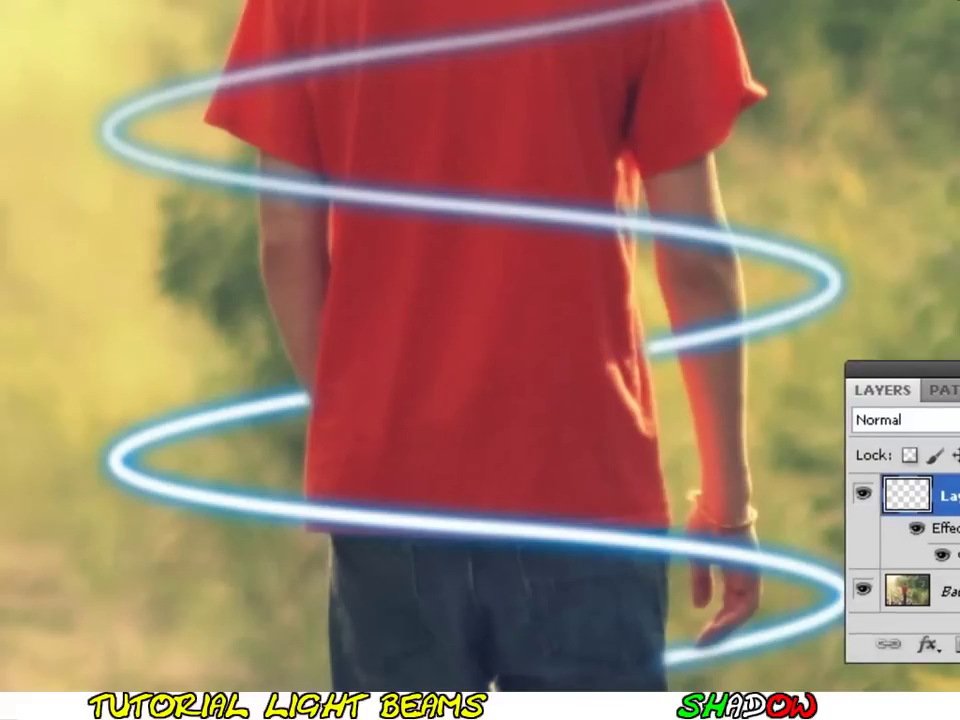
scroll(360, 260, "up", 2)
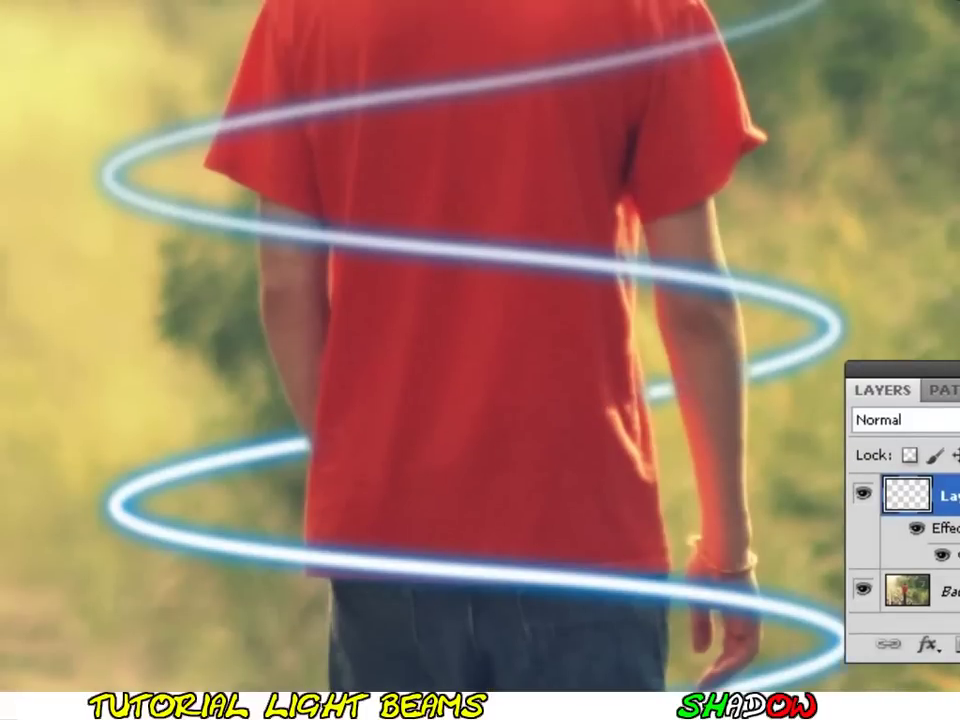
scroll(360, 260, "up", 3)
mouse_move(255, 272)
left_mouse_down()
mouse_move(685, 202)
mouse_move(716, 208)
left_mouse_up()
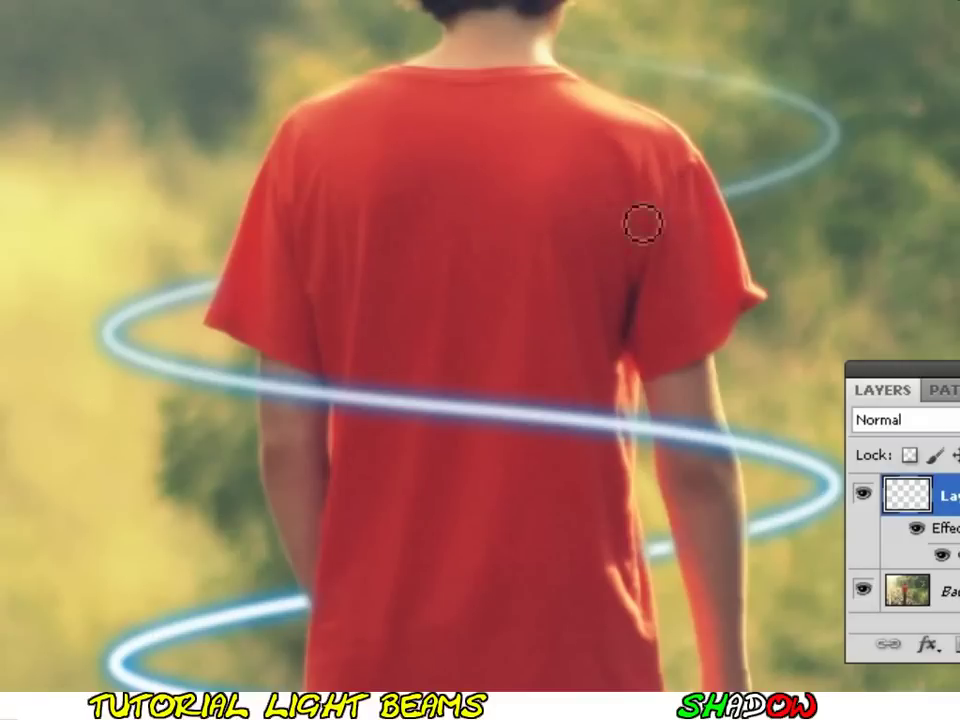
scroll(643, 223, "up", 1)
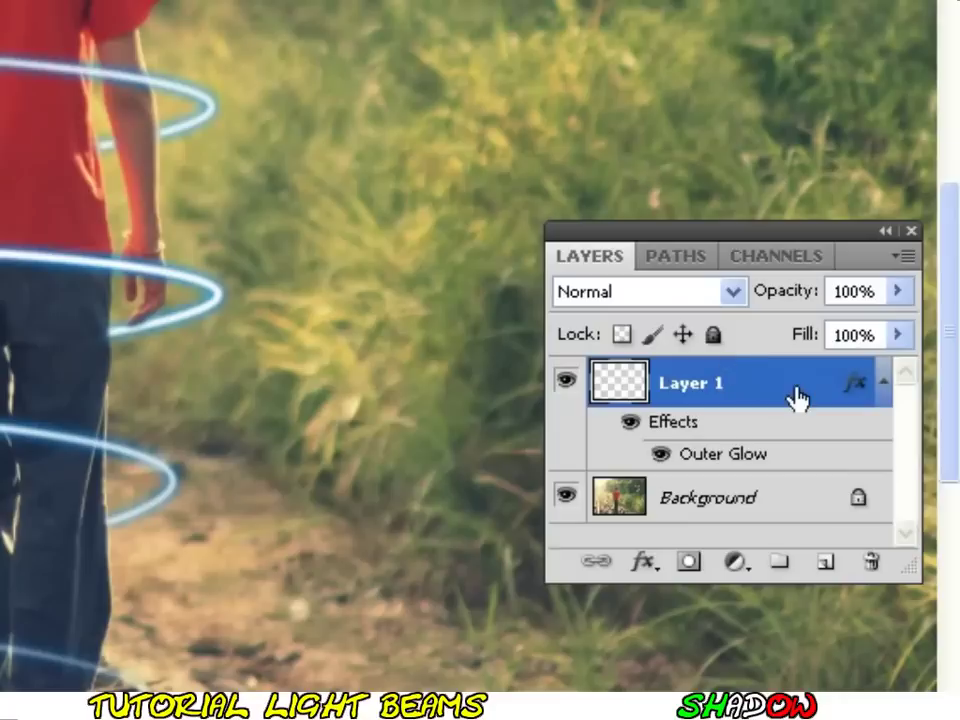
- Add a black-to-white Gradient Overlay to the beam layer (Layer 1), angled at 180°
double_click(795, 398)
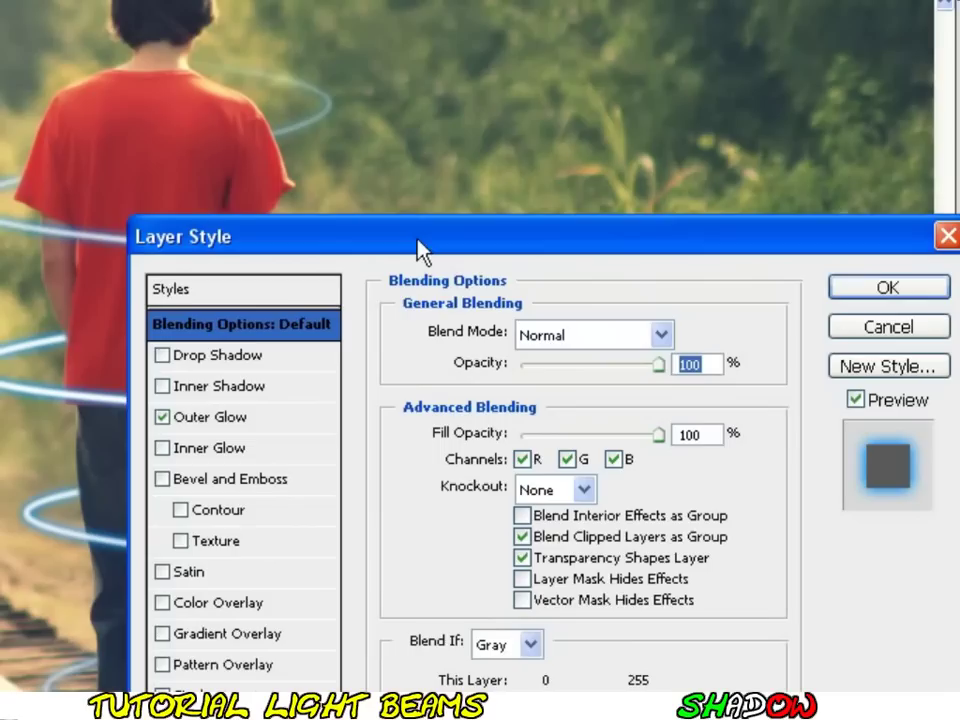
left_click_drag(420, 251, 592, 60)
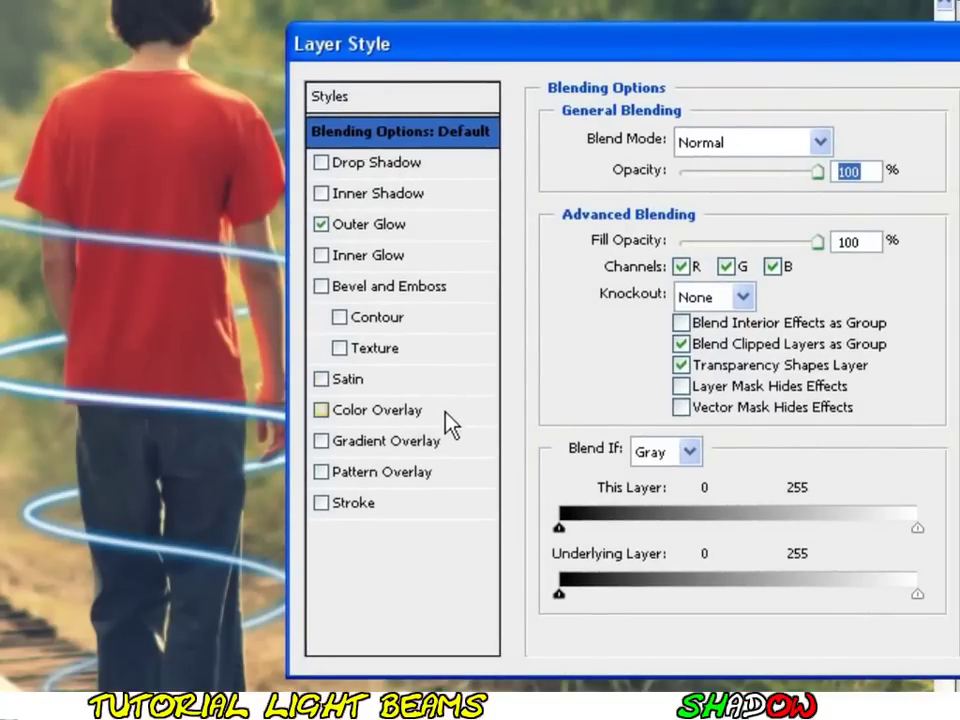
left_click(433, 445)
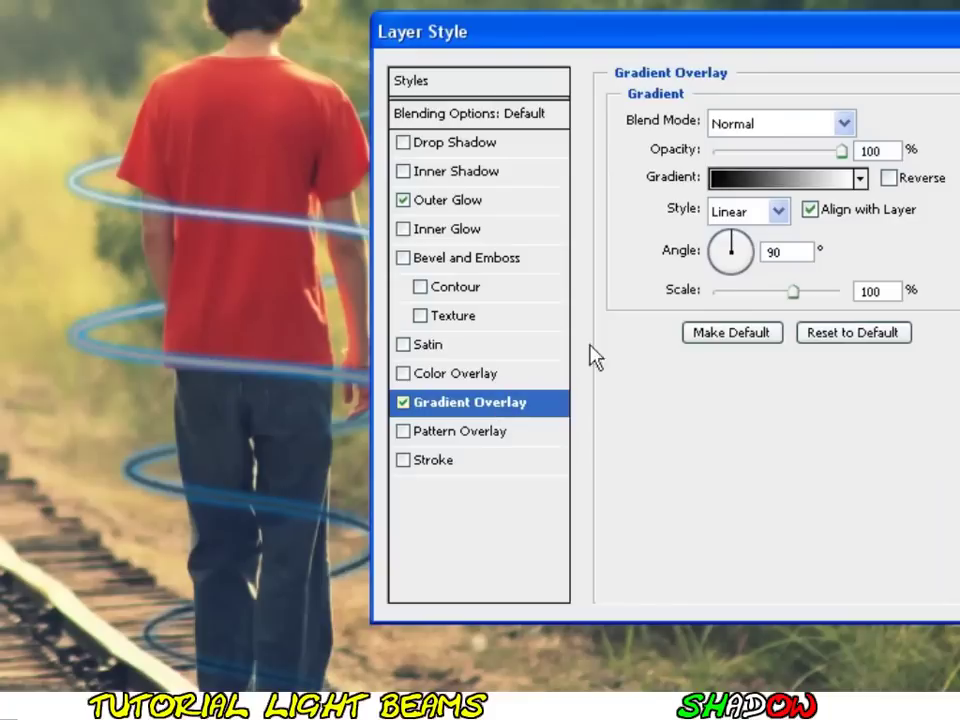
left_click(717, 258)
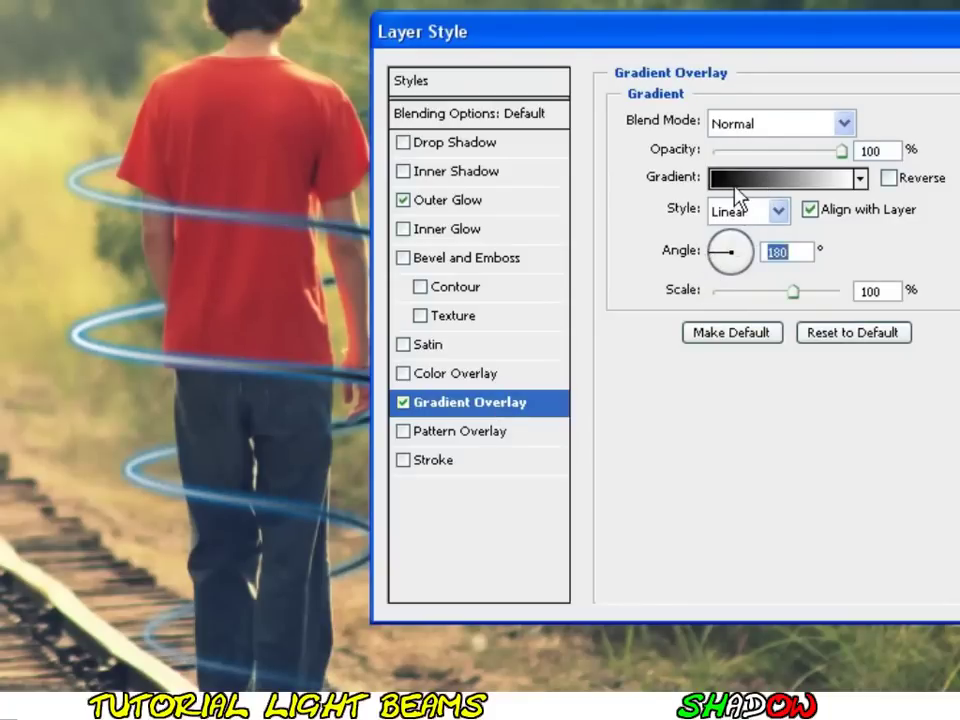
- In the overlay gradient, move the black stop to the middle and add a bright yellow stop at 0%
left_click(736, 180)
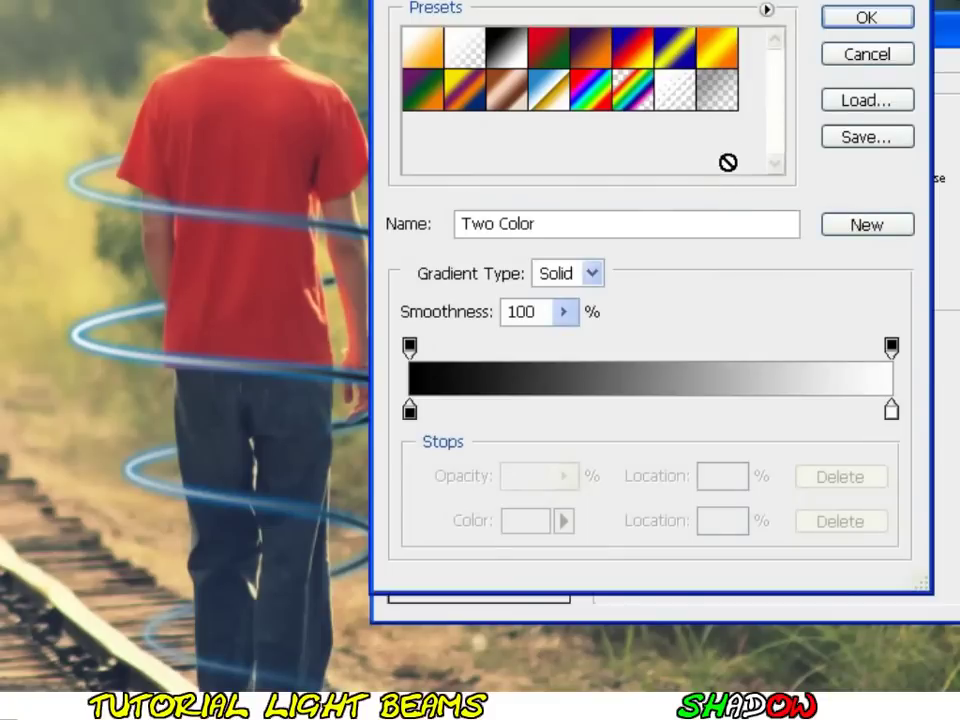
left_click_drag(409, 412, 655, 418)
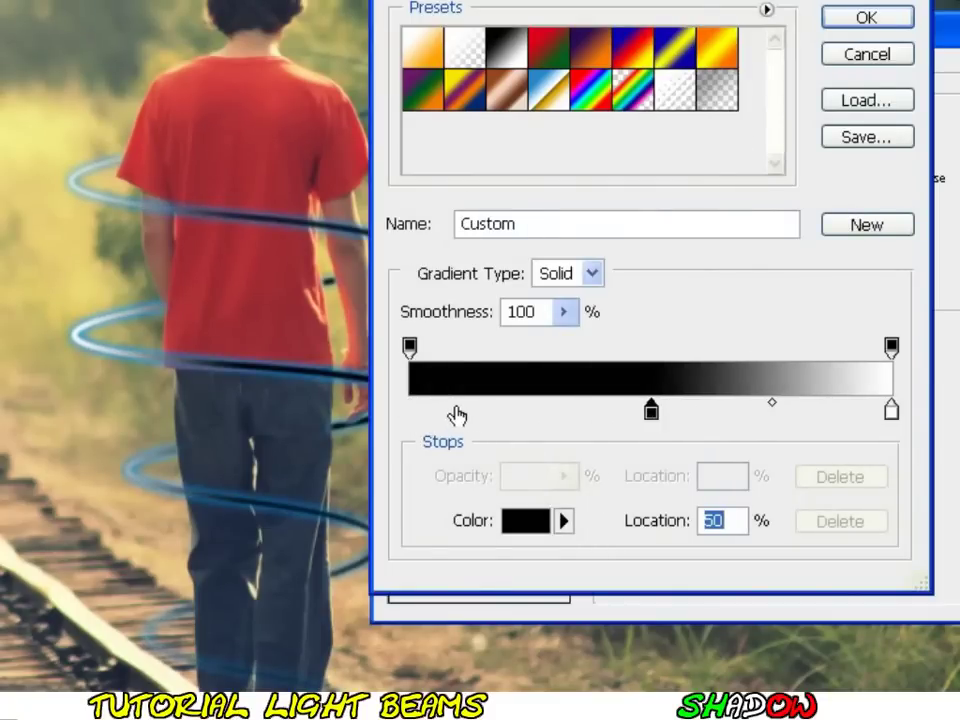
left_click_drag(456, 412, 405, 414)
left_click(505, 521)
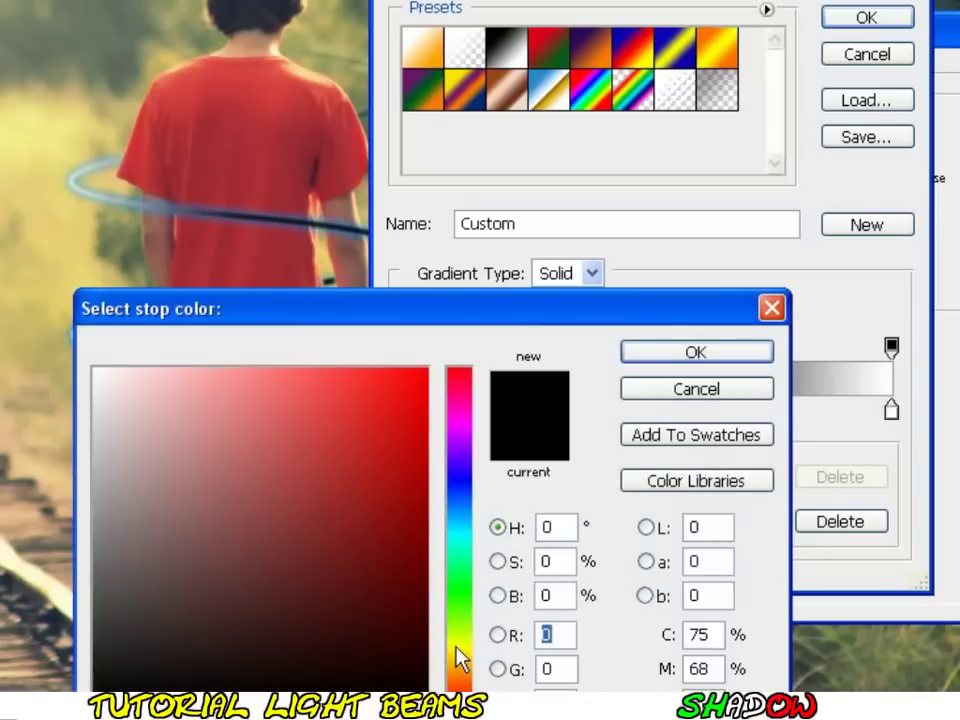
left_click(459, 647)
left_click(424, 370)
left_click(662, 358)
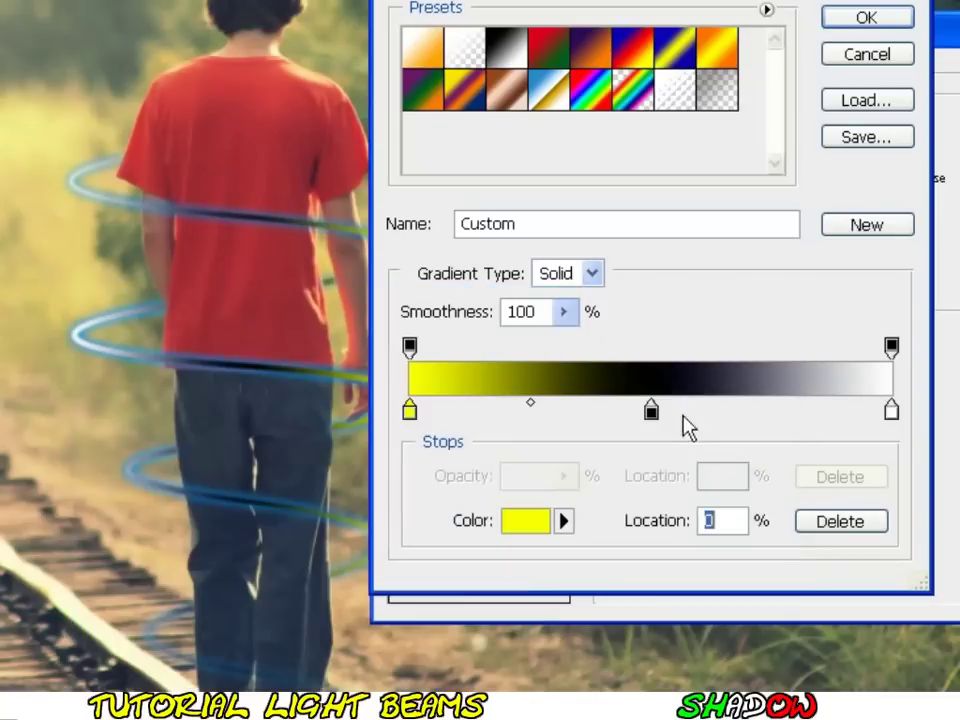
- Replace the white right-end stop with a yellow stop at 100%
left_click(892, 414)
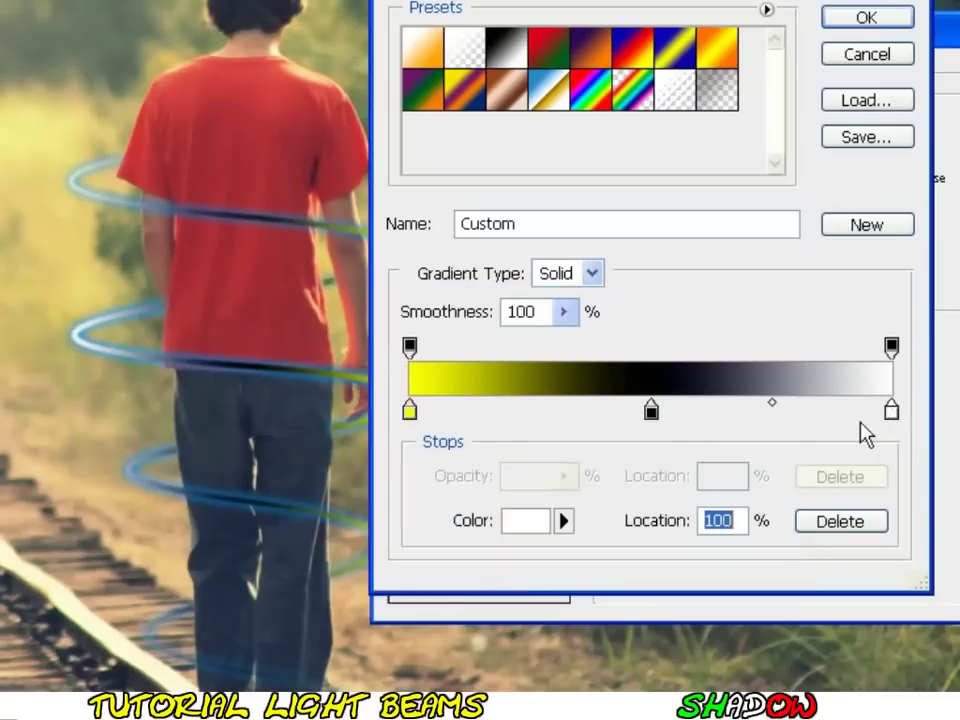
left_click(850, 518)
left_click(409, 414)
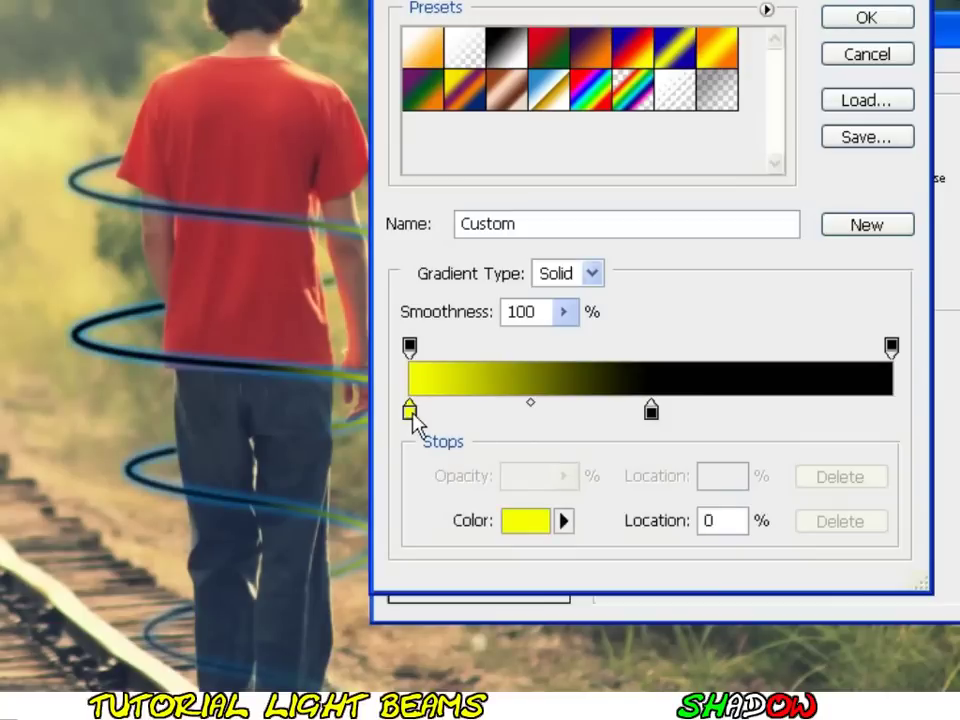
left_click(845, 412)
left_click_drag(845, 412, 906, 422)
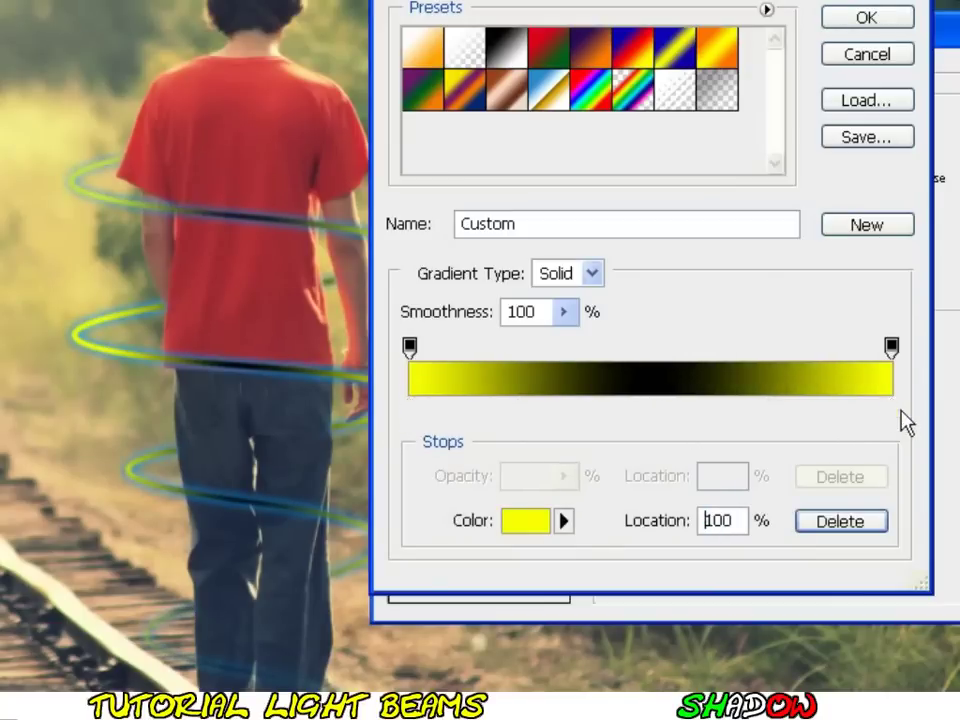
- Recolor the middle stop bright green and accept the yellow-green-yellow gradient
left_click(651, 412)
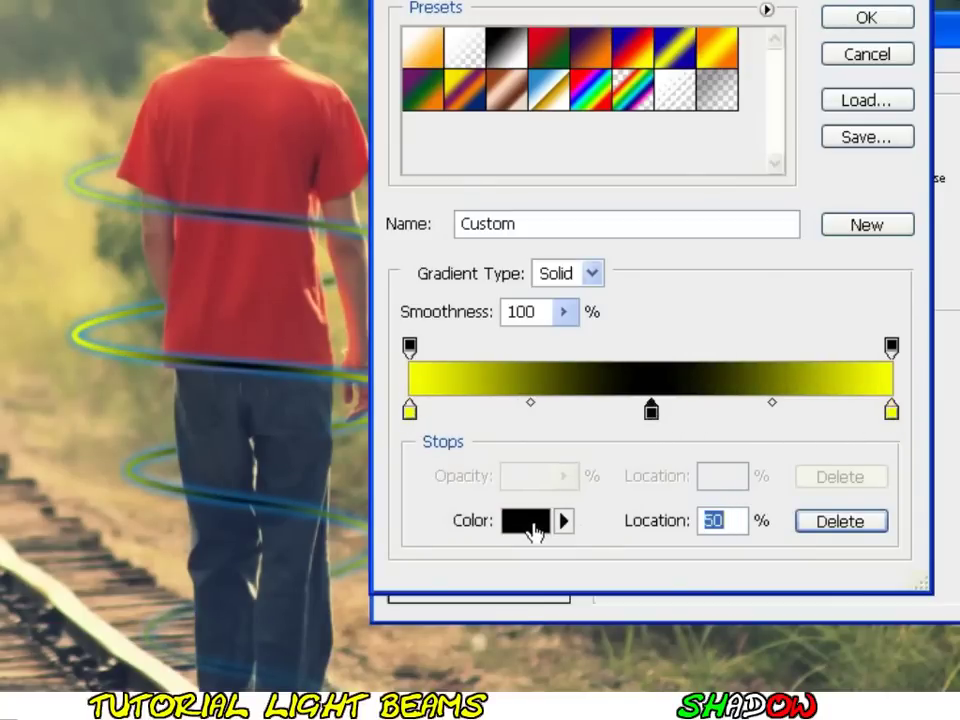
left_click(528, 521)
left_click(459, 583)
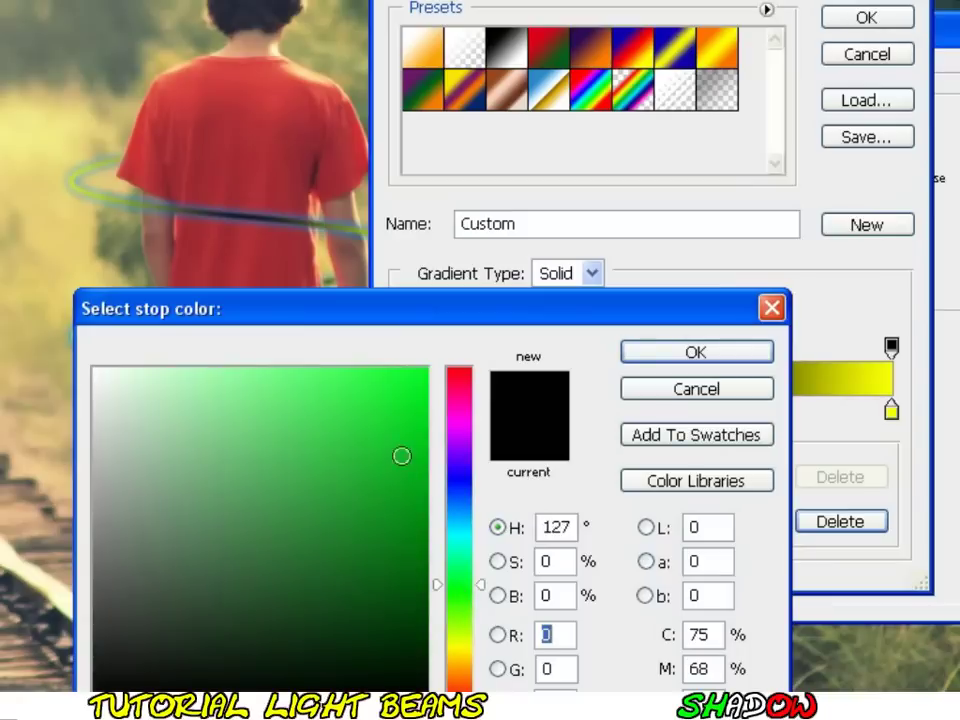
left_click_drag(401, 456, 430, 366)
left_click(696, 352)
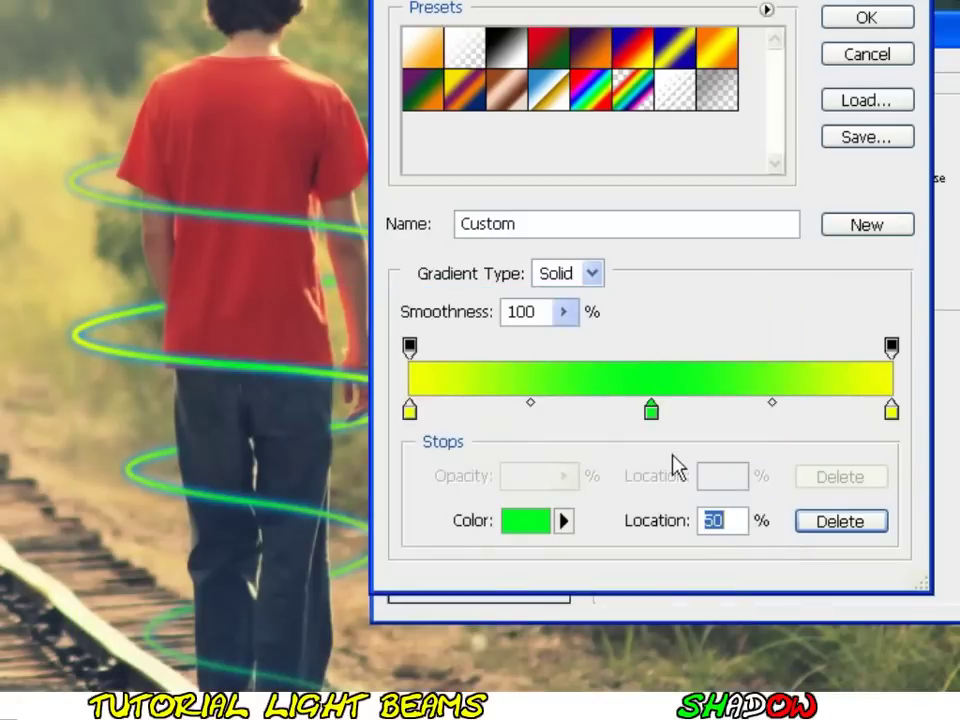
left_click(862, 20)
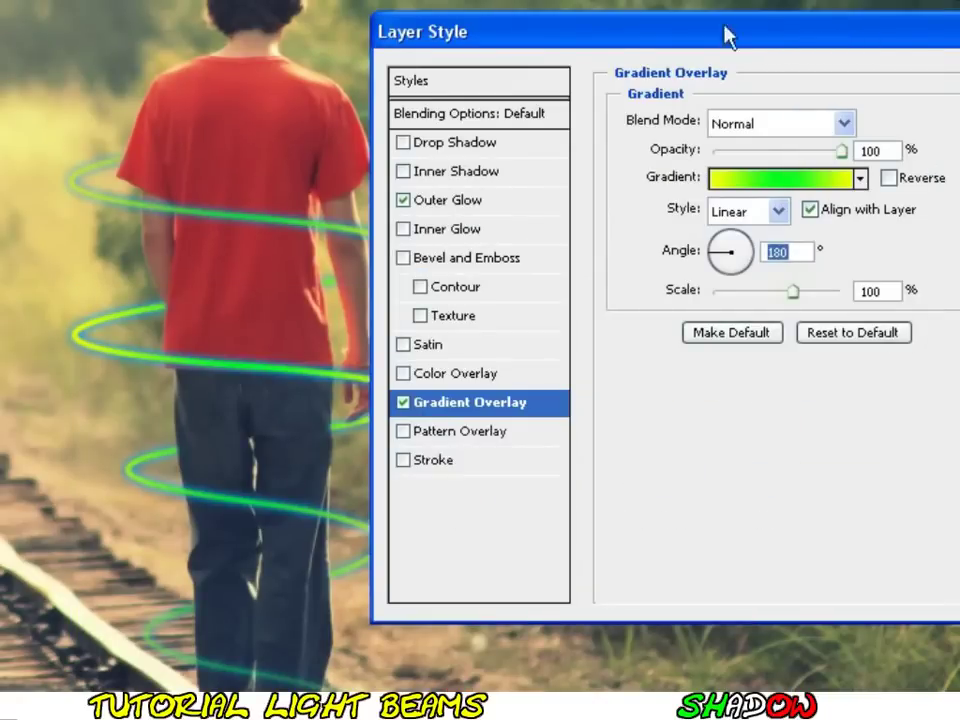
- Set Layer 1's Outer Glow colour to bright green (72ff00) and apply the layer style
left_click_drag(727, 36, 778, 16)
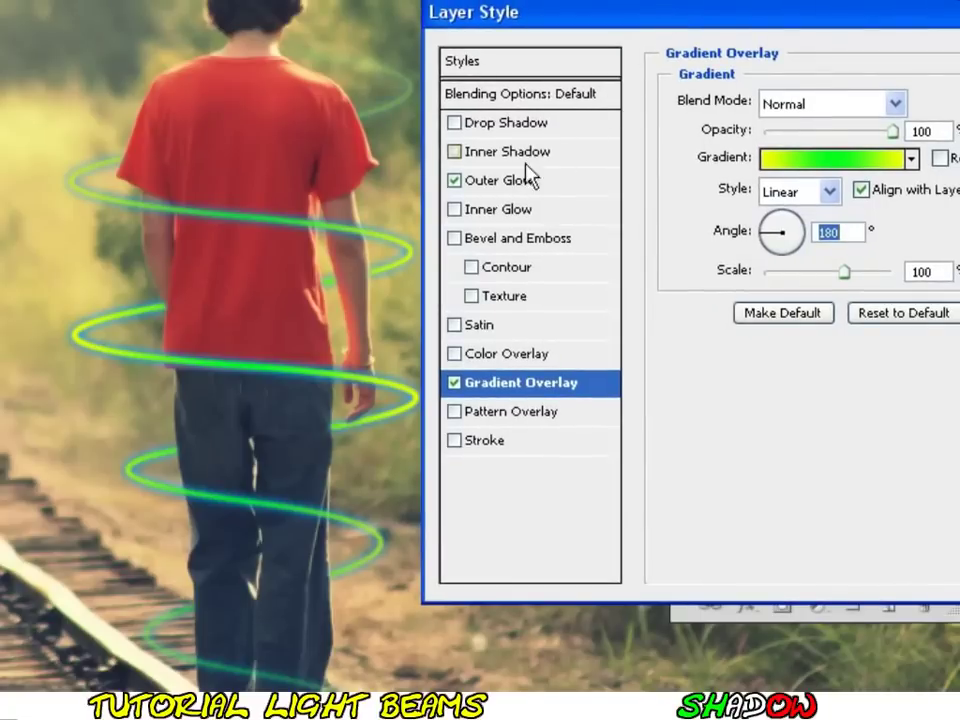
left_click(528, 178)
left_click(729, 192)
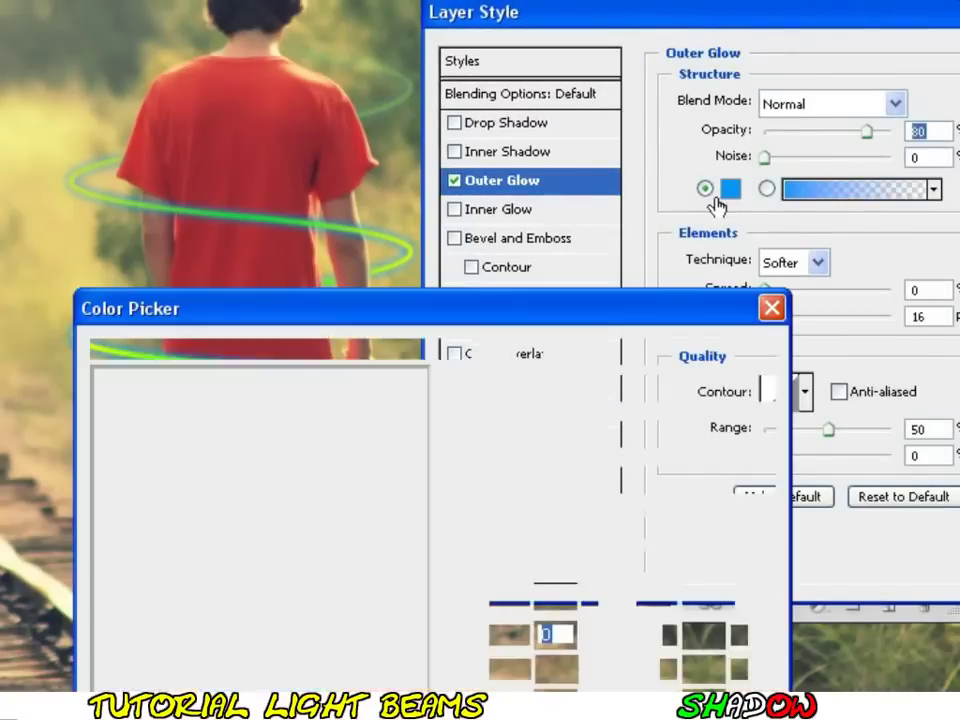
left_click_drag(471, 306, 766, 118)
left_click(757, 407)
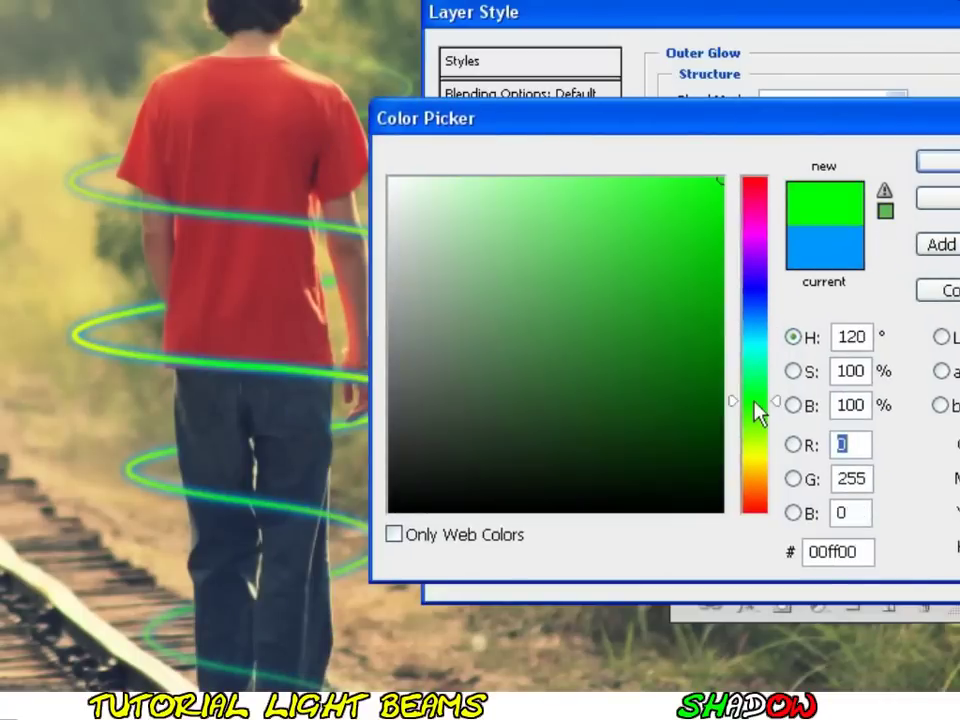
left_click_drag(755, 405, 760, 461)
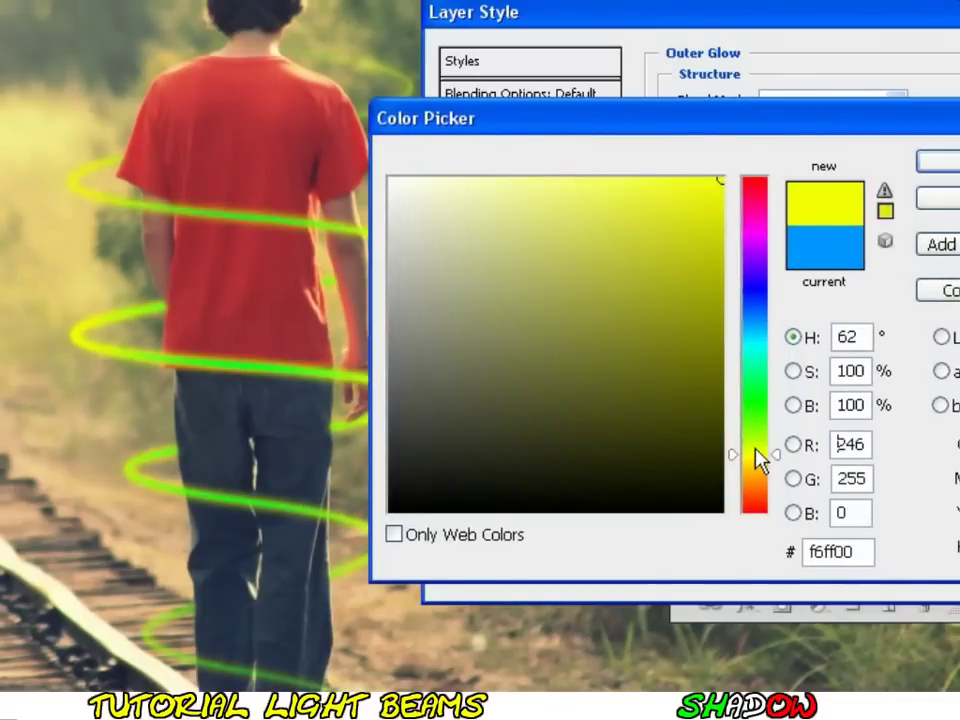
mouse_move(600, 118)
left_mouse_down()
mouse_move(680, 84)
mouse_move(625, 43)
left_mouse_up()
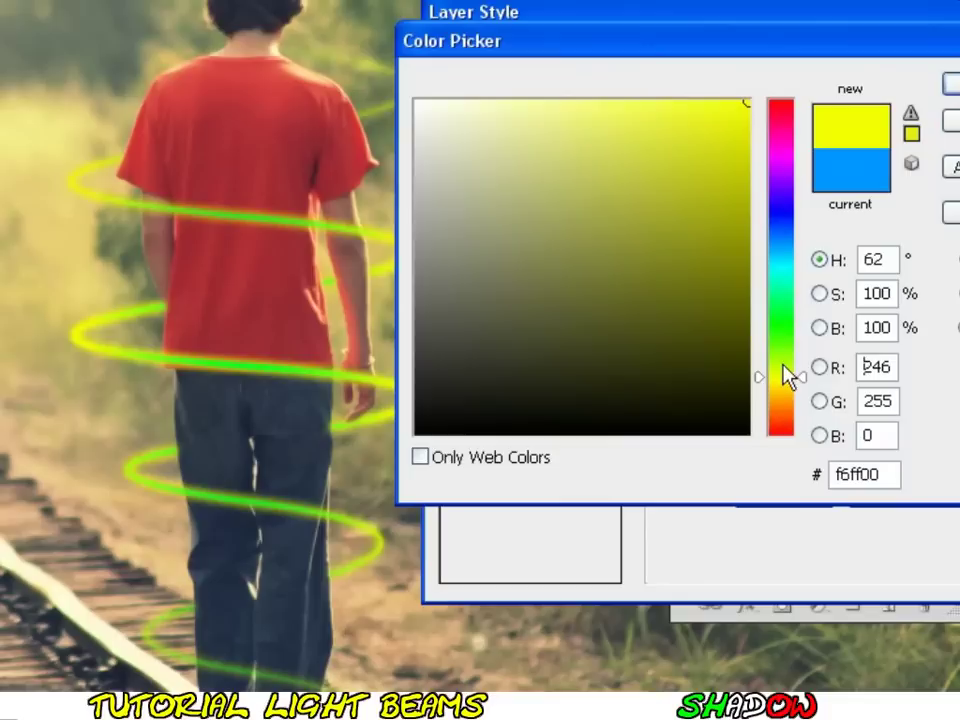
left_click(784, 364)
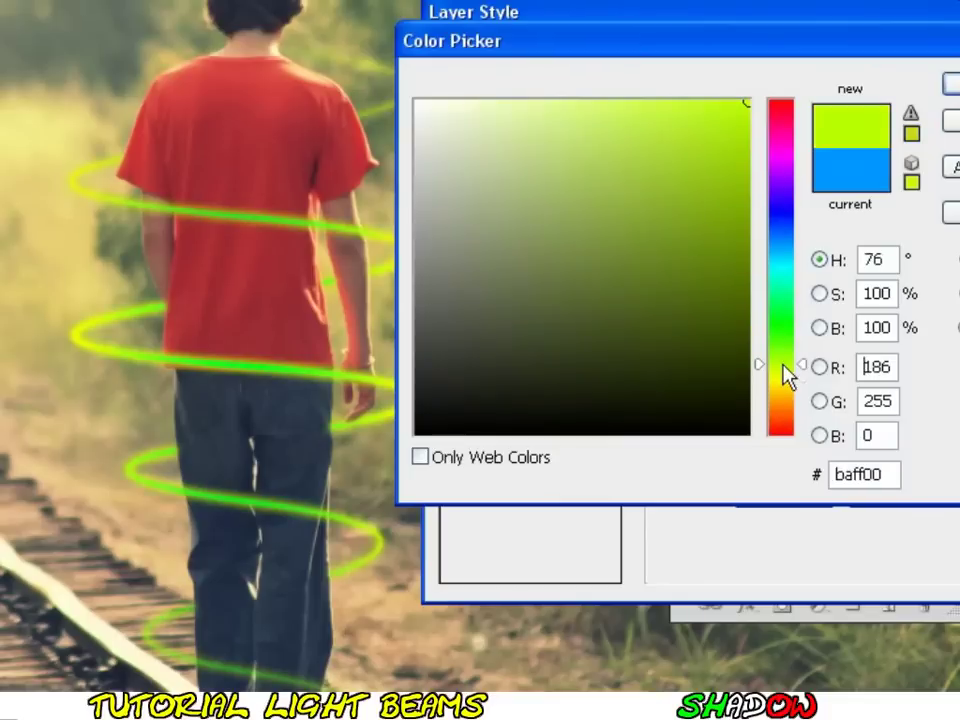
left_click(782, 349)
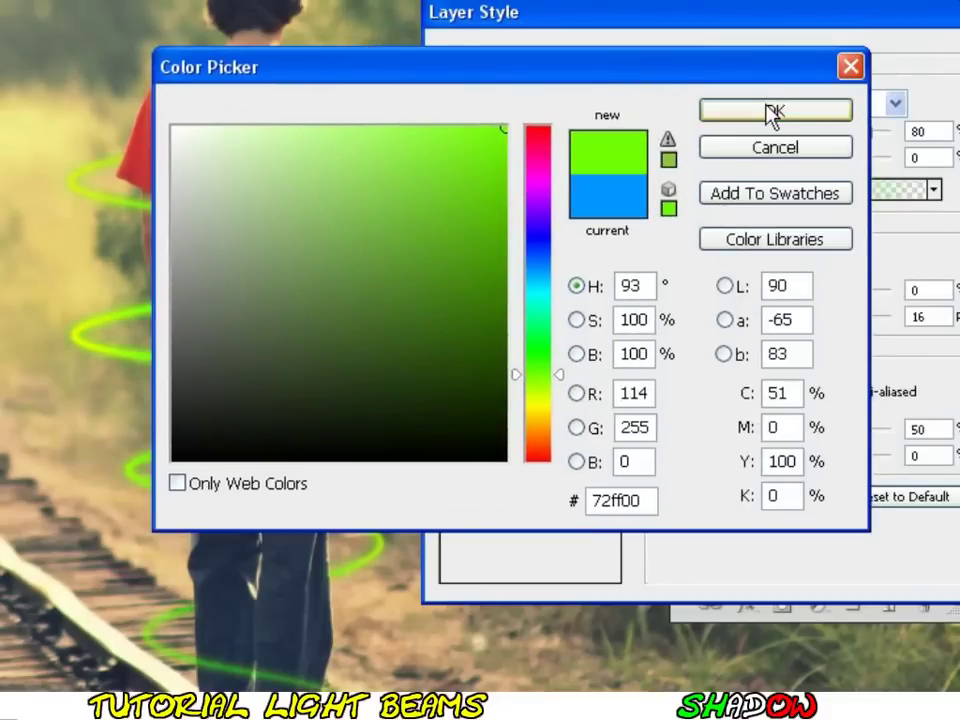
left_click(952, 85)
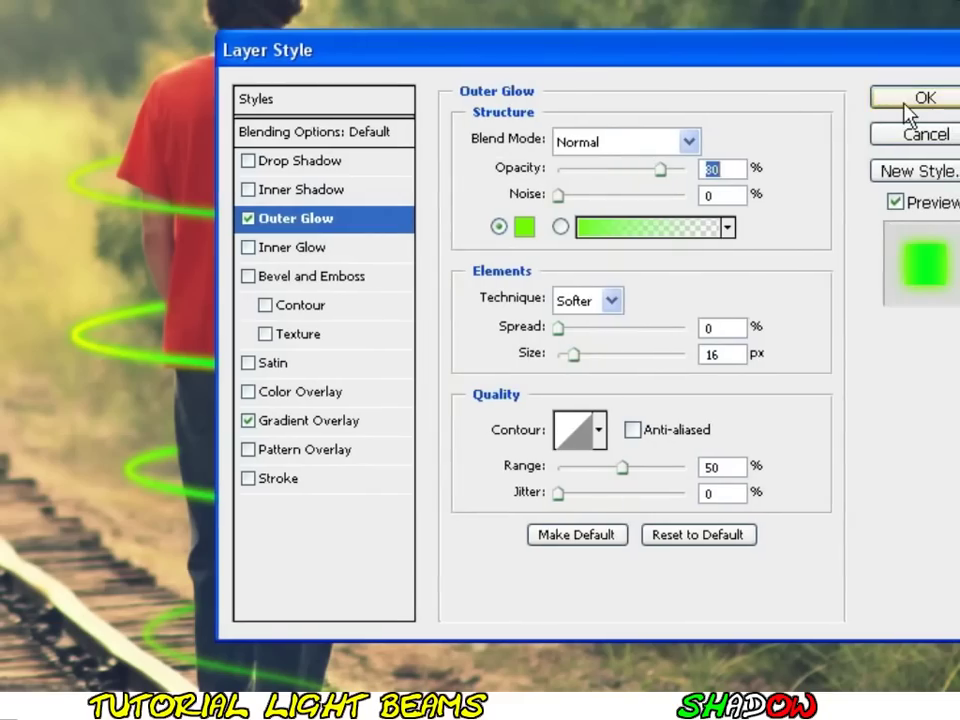
left_click(917, 96)
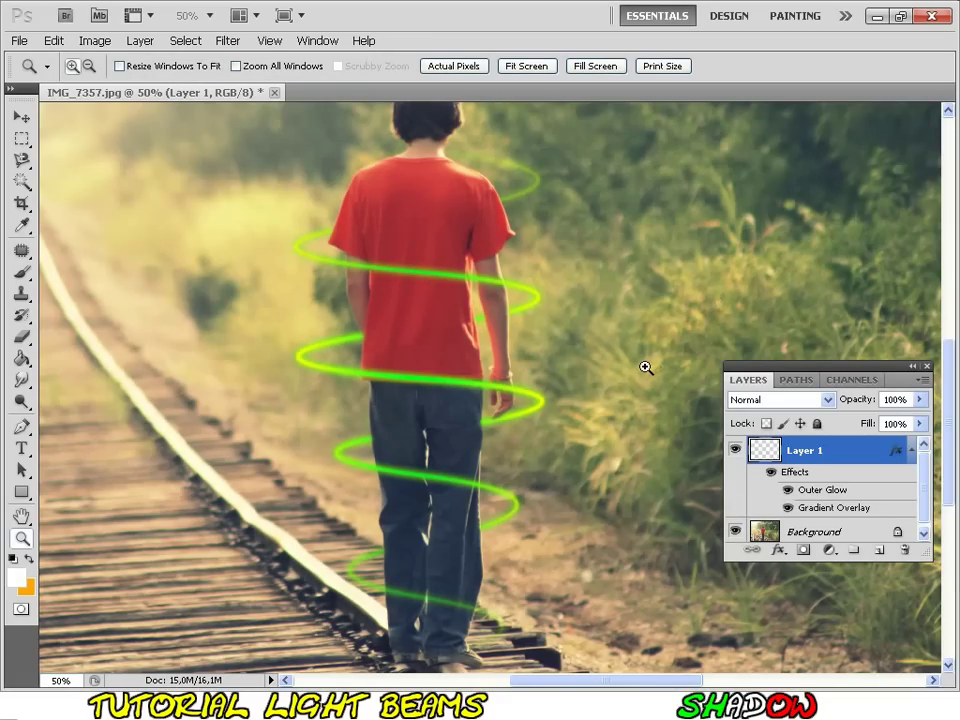